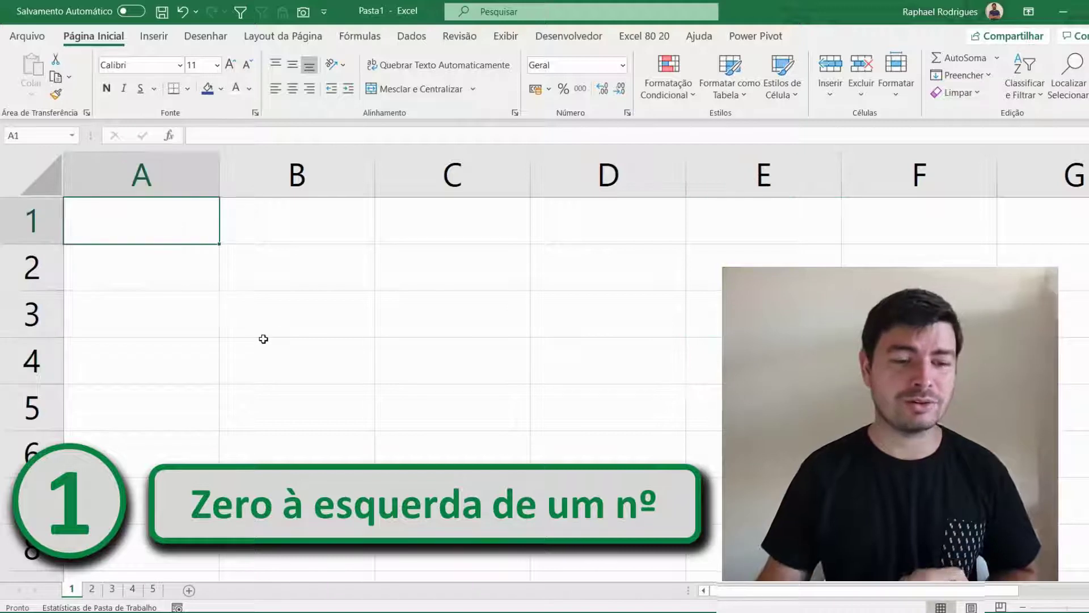
# Enter 001 in cell A1 as an ordinary number.
pyautogui.write('001')
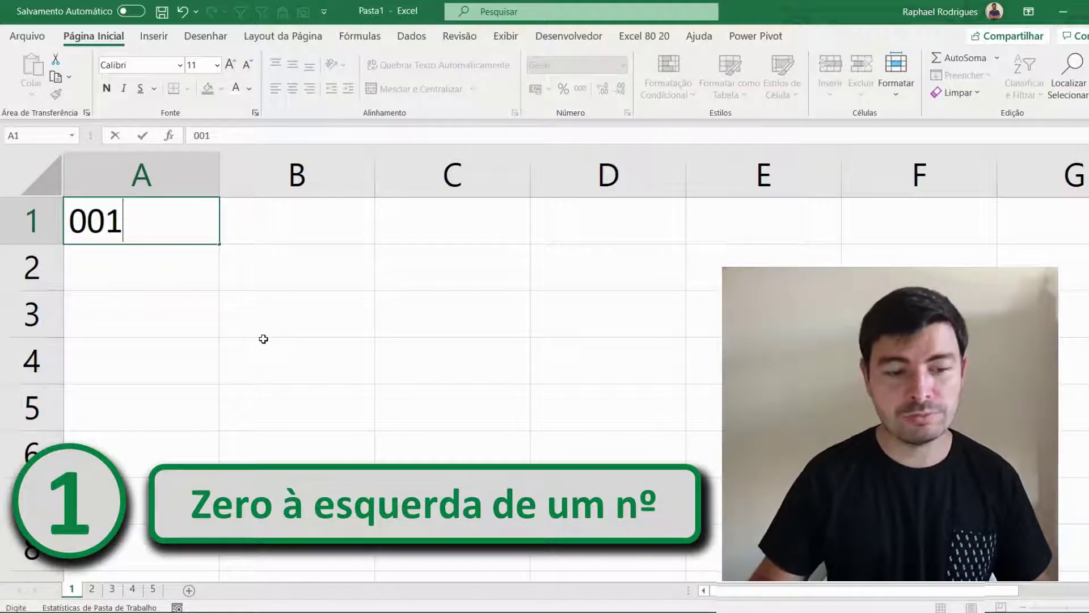
pyautogui.press('Return')
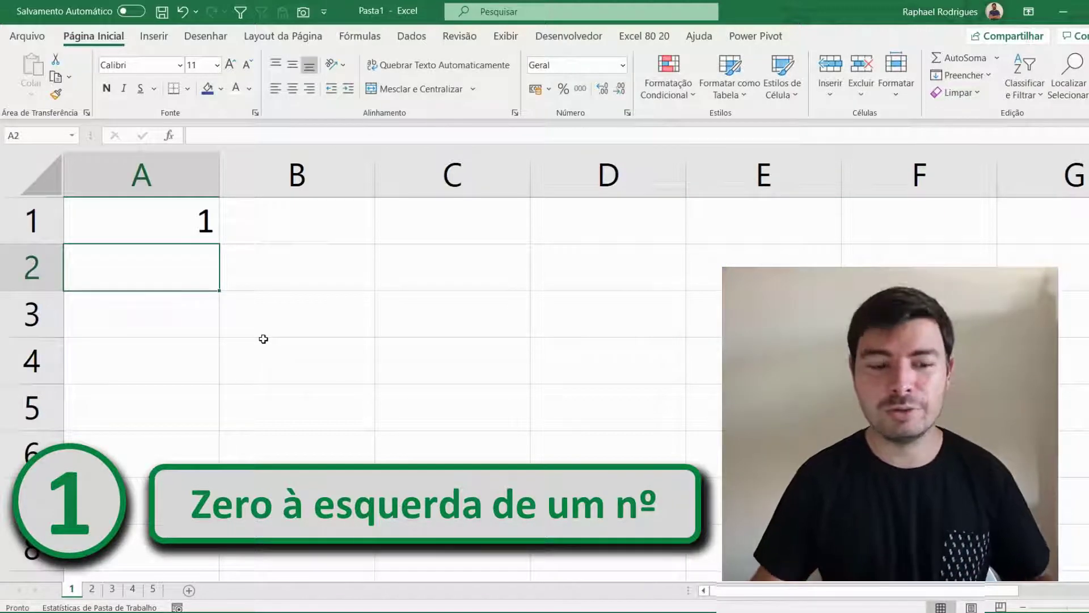
# Replace the content of cell A1 with '001, using a leading apostrophe to store it as text.
pyautogui.click(182, 215)
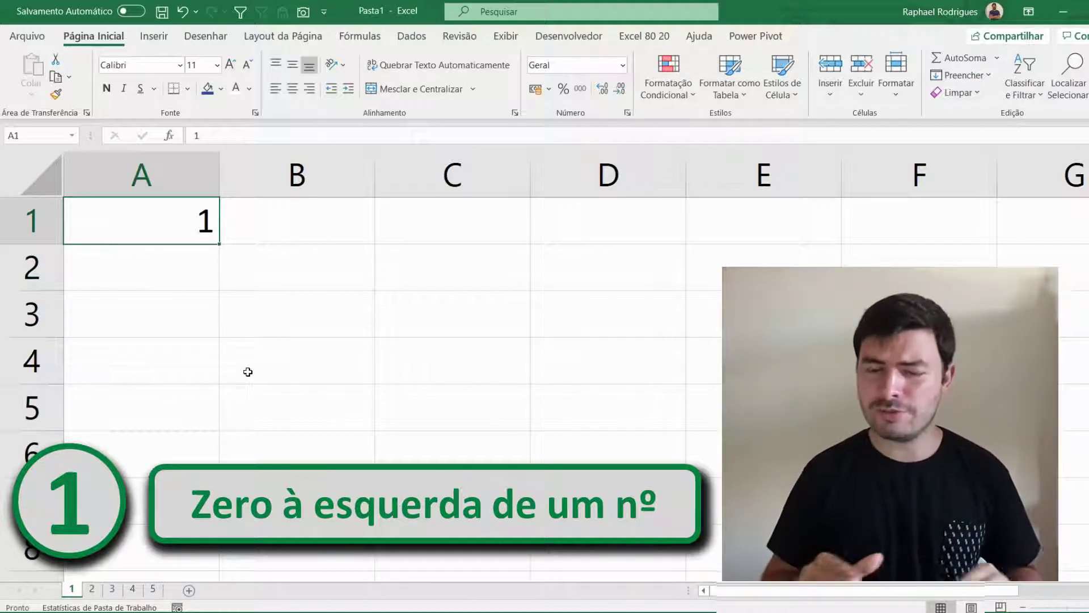
pyautogui.write("'")
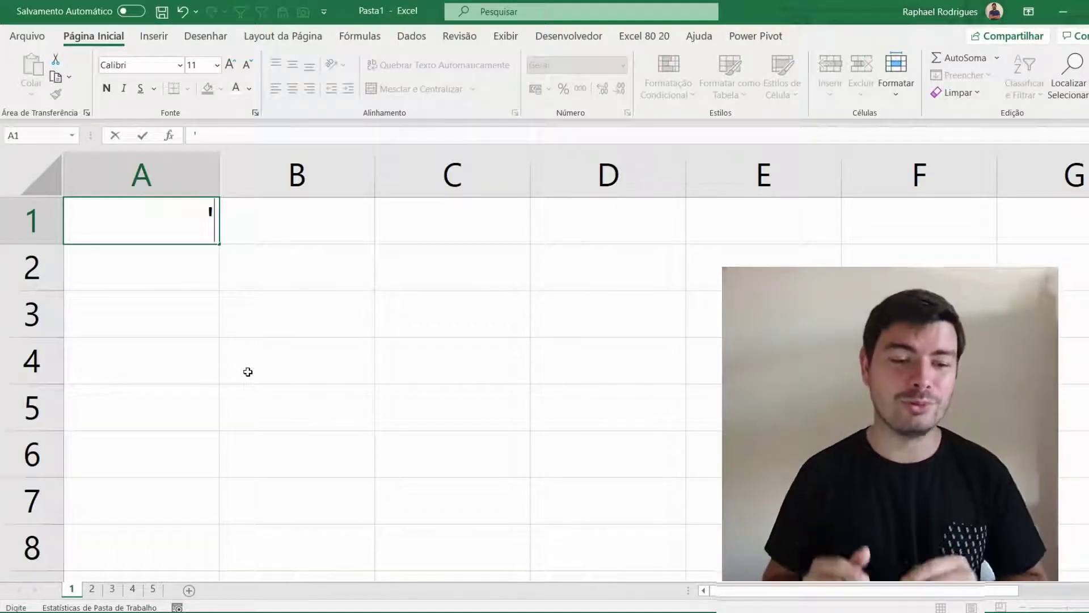
pyautogui.write('001')
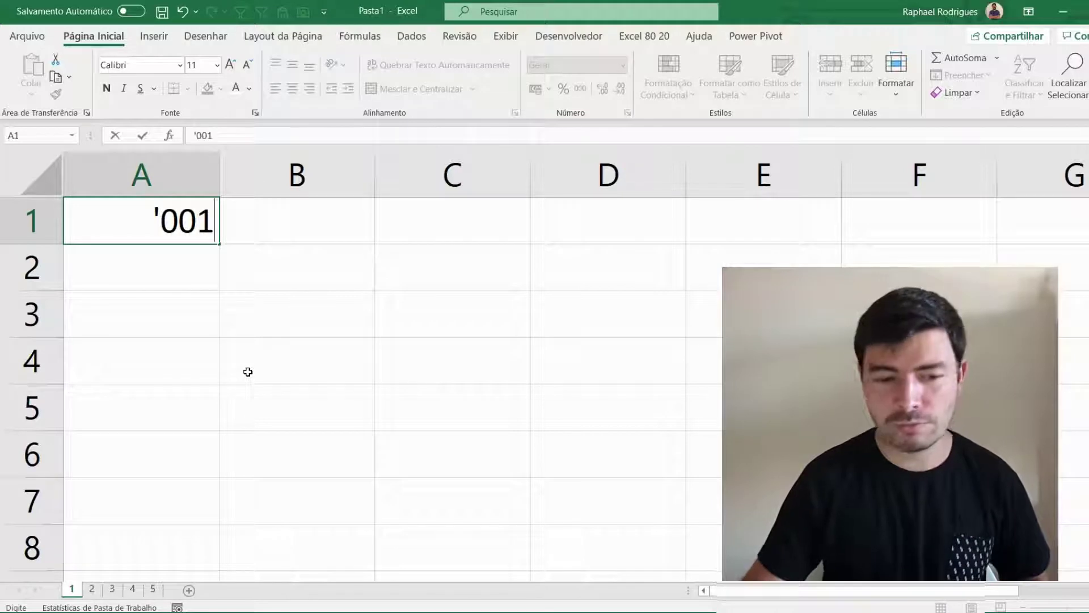
pyautogui.press('Return')
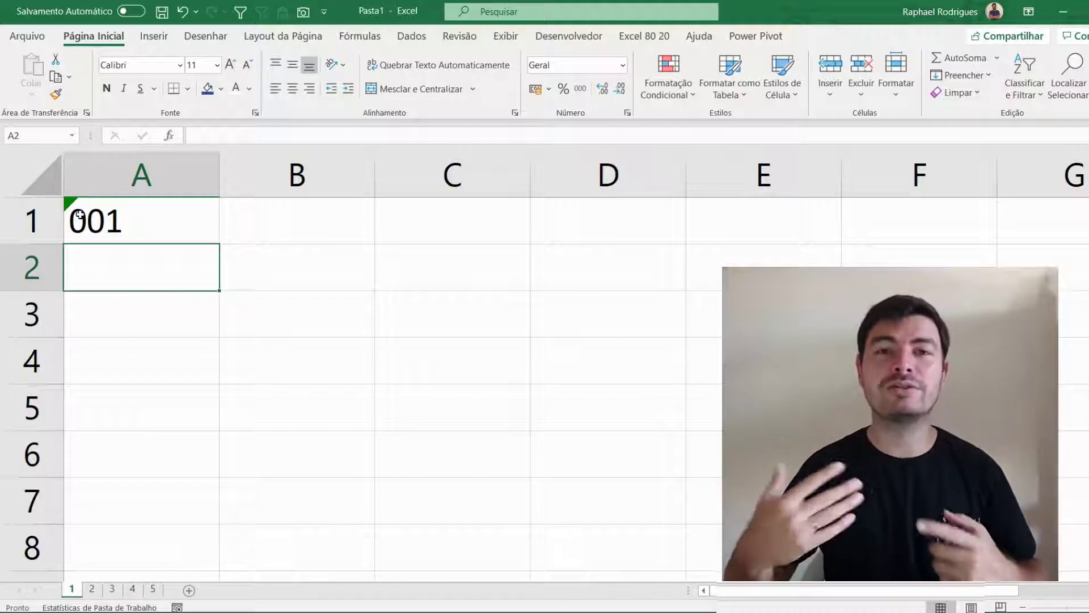
# Ignore the number-stored-as-text error flagged on cell A1.
pyautogui.click(183, 217)
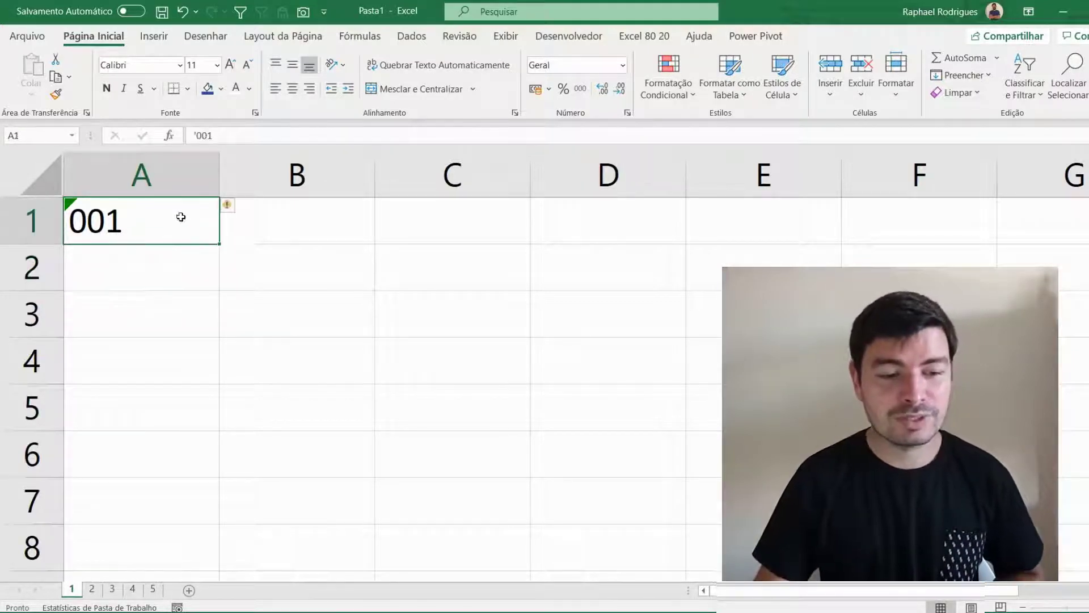
pyautogui.moveTo(231, 210)
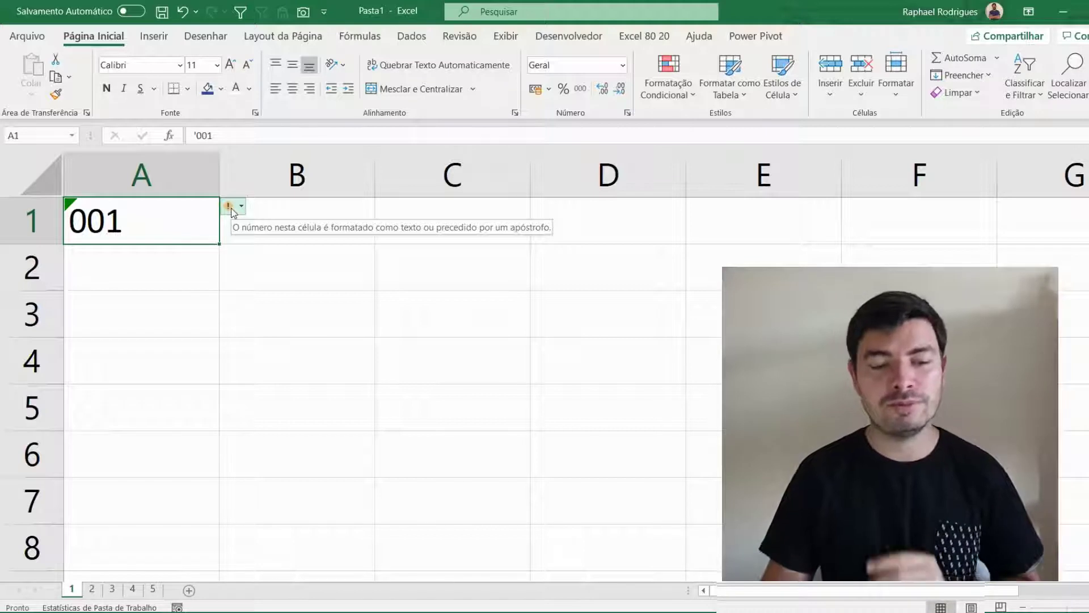
pyautogui.click(232, 211)
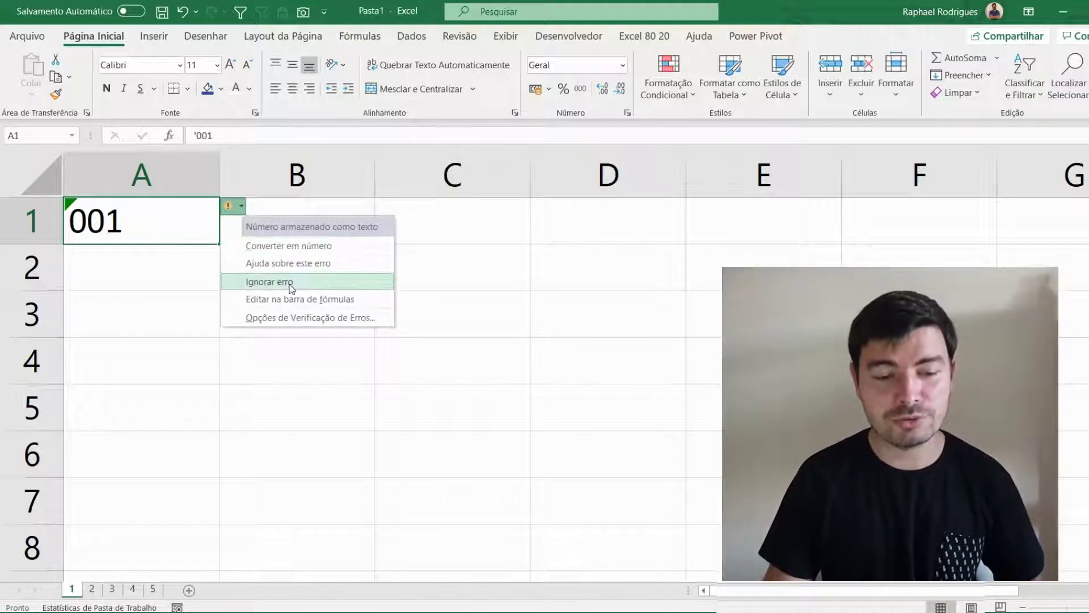
pyautogui.click(272, 282)
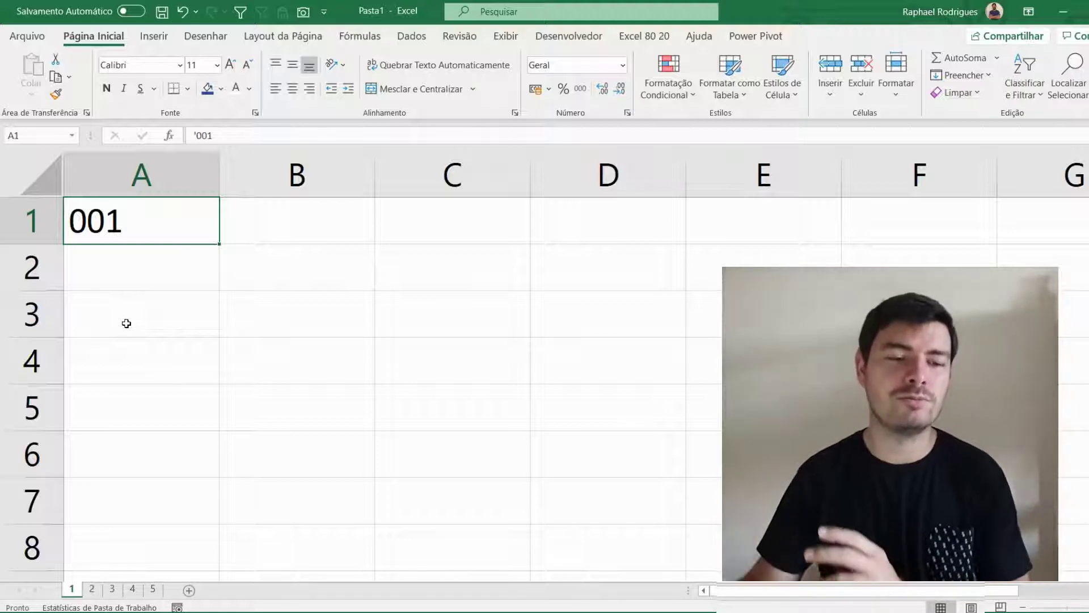
pyautogui.click(463, 343)
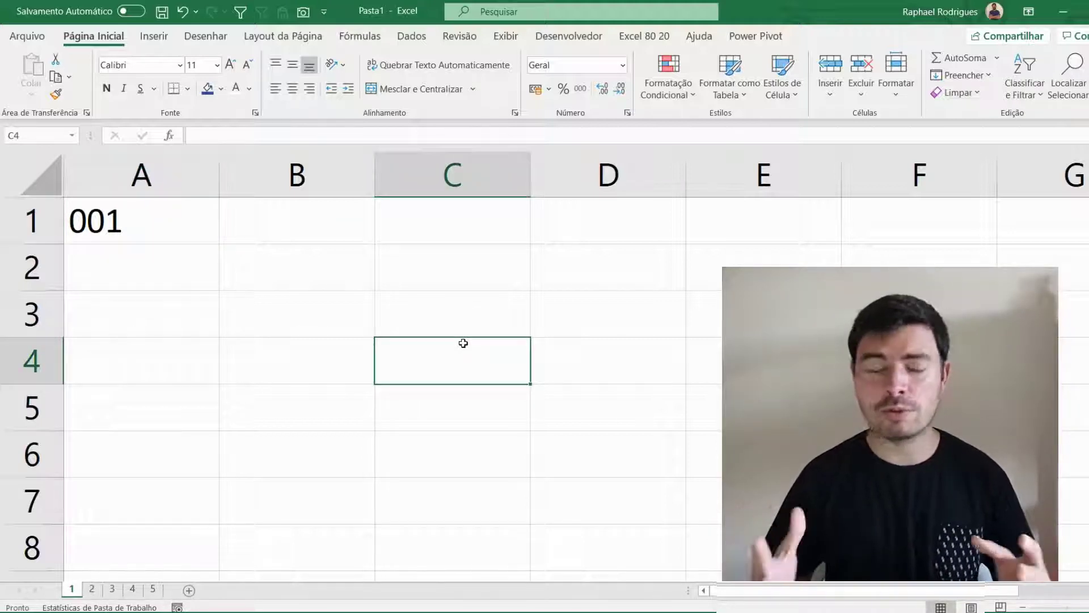
pyautogui.click(191, 224)
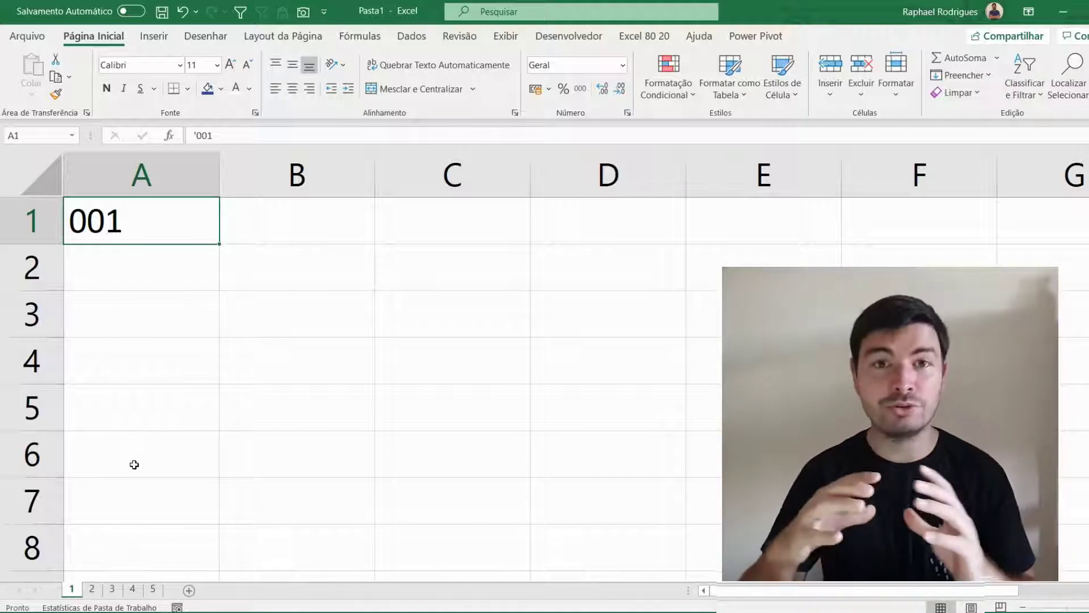
# Enter 01 DEZ in cell A4 without an apostrophe.
pyautogui.click(171, 360)
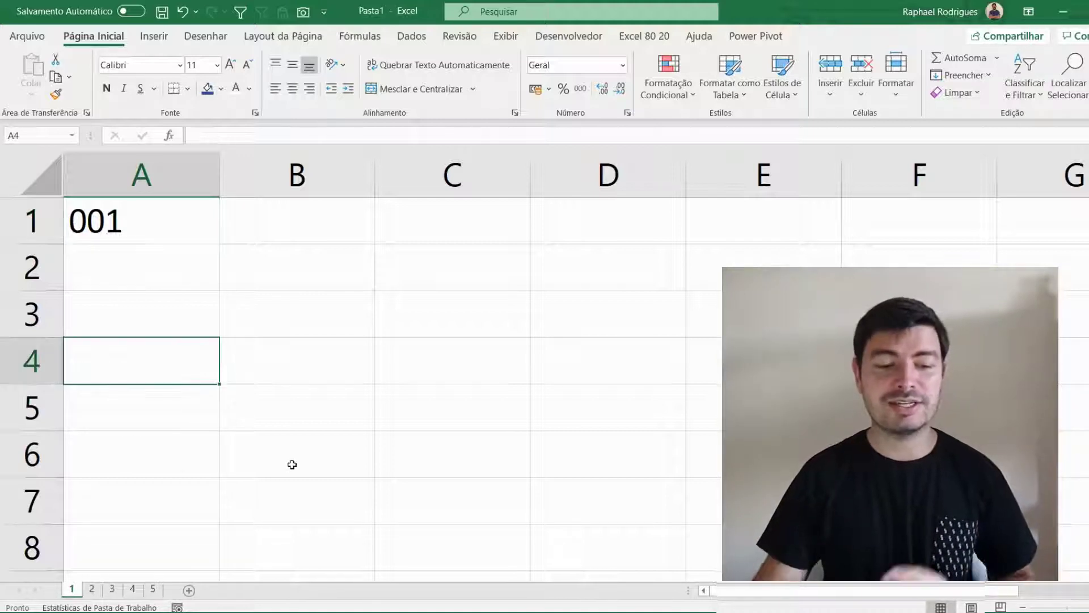
pyautogui.write('01 DEZ')
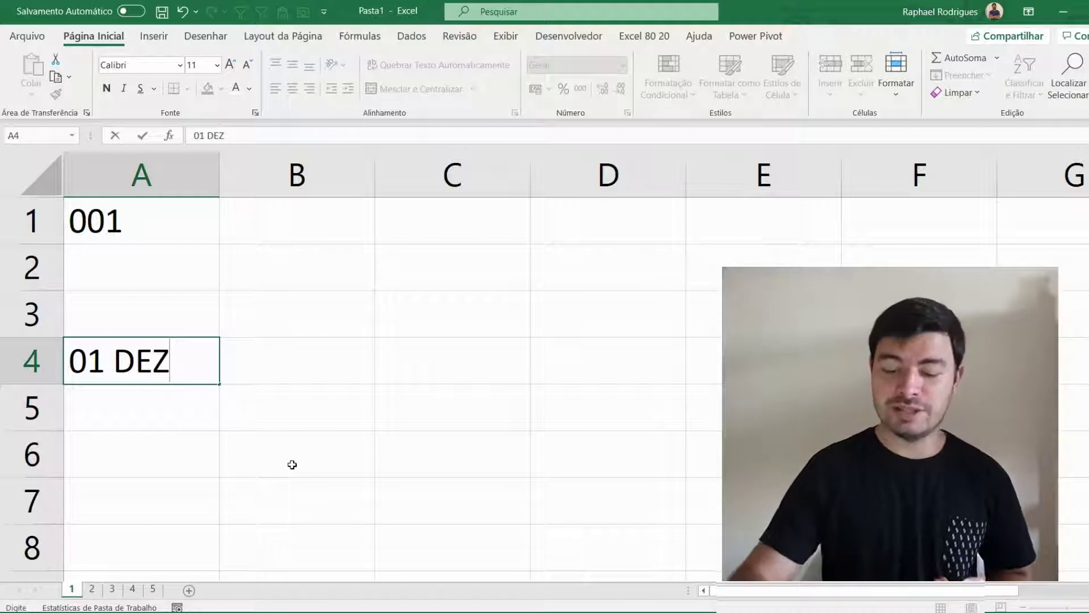
pyautogui.press('Return')
# Replace the content of cell A4 with '01 DEZ so it is stored as text instead of a date.
pyautogui.press('Up')
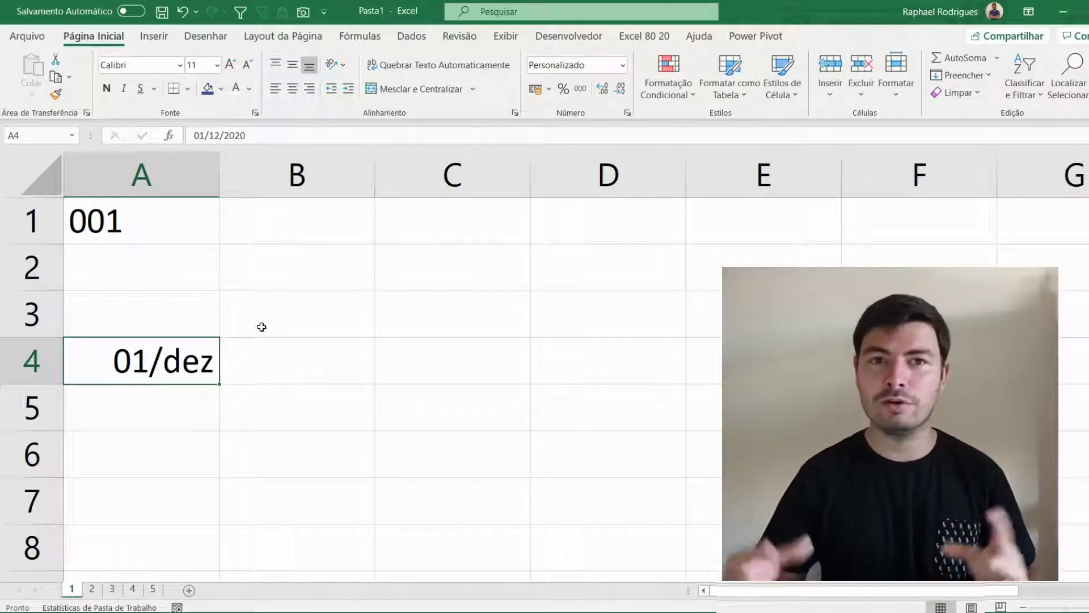
pyautogui.press('BackSpace')
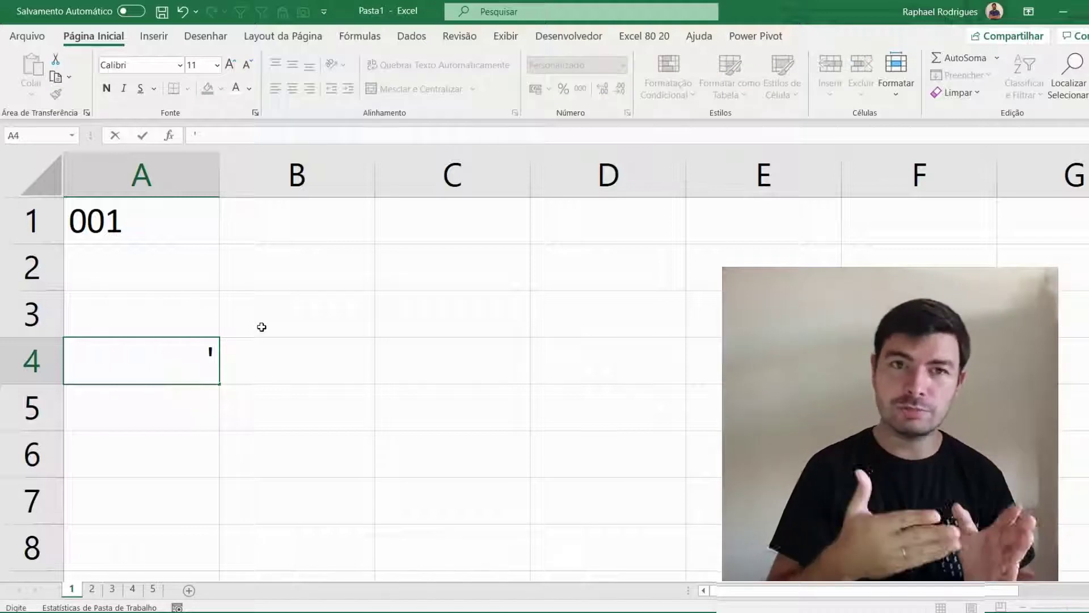
pyautogui.write("'01")
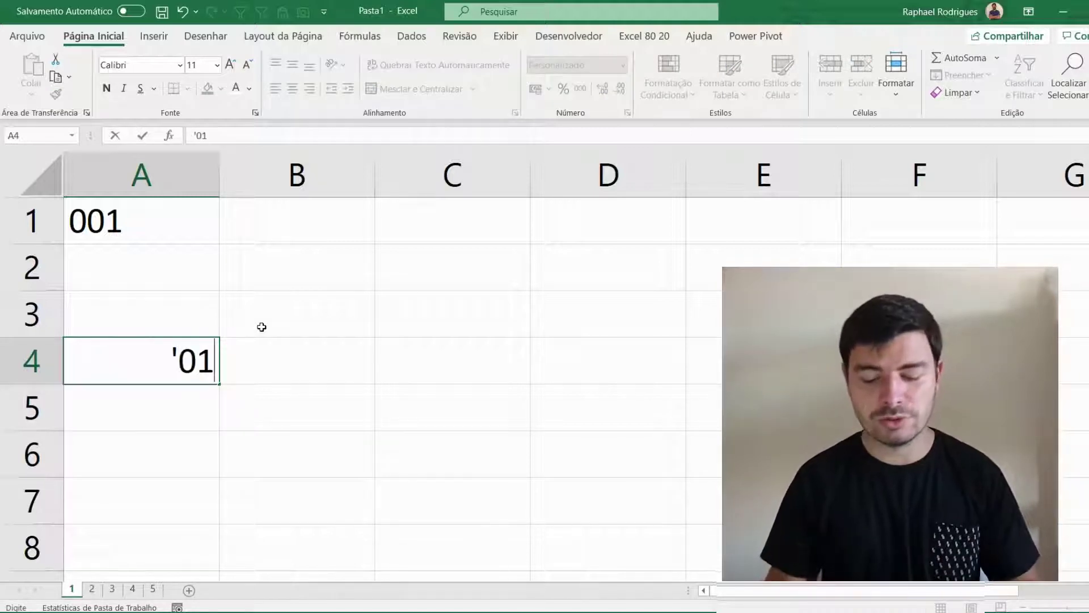
pyautogui.write(' DEZ')
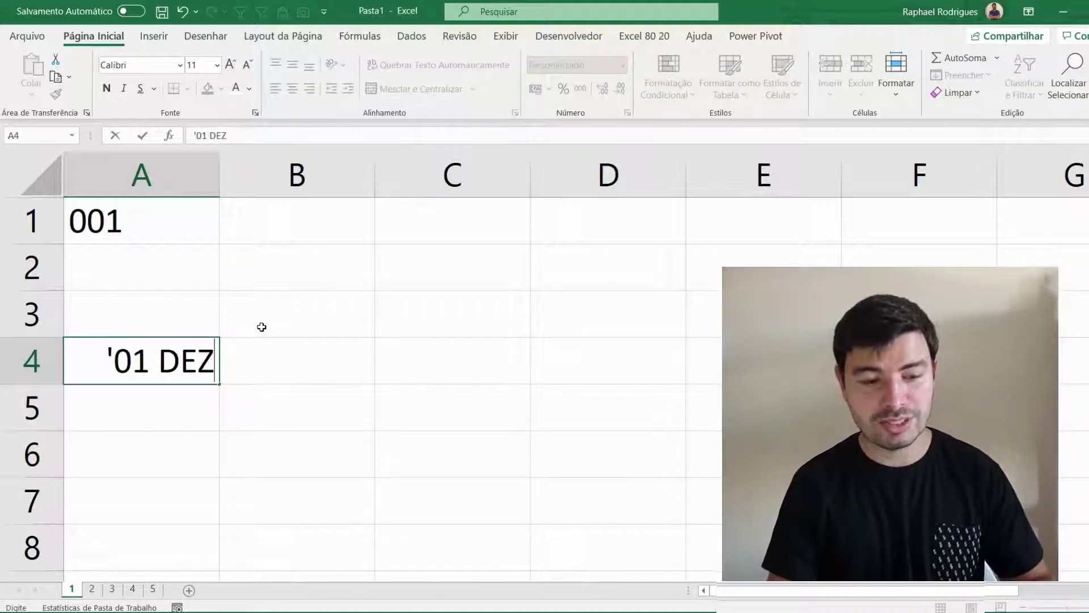
pyautogui.press('Return')
pyautogui.click(218, 358)
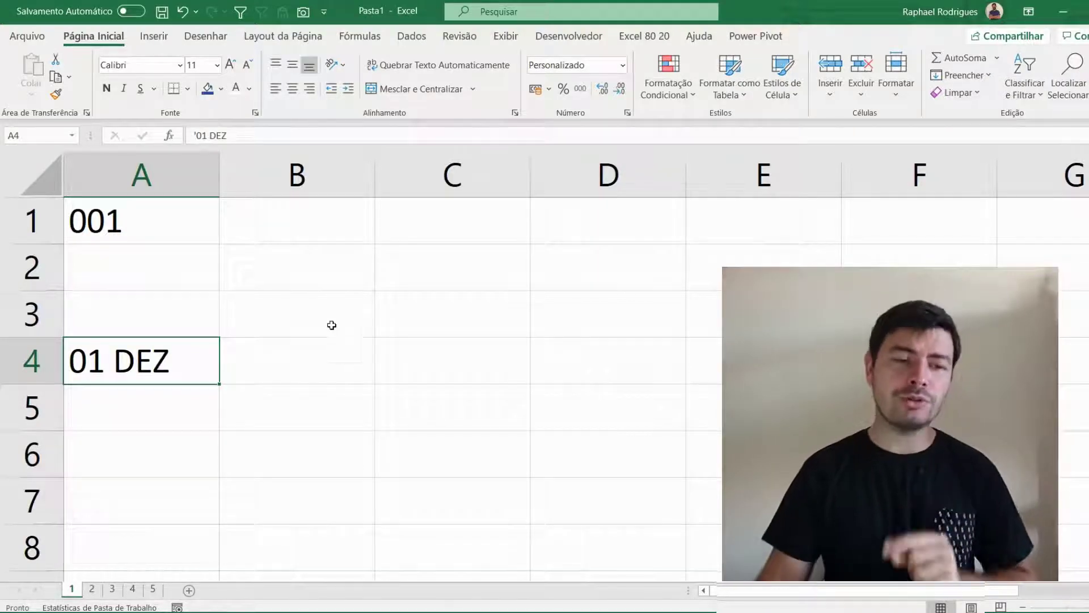
# Enter '002 as text in cell A2 and check the status bar summary for A1:A2.
pyautogui.click(151, 260)
pyautogui.write("'002")
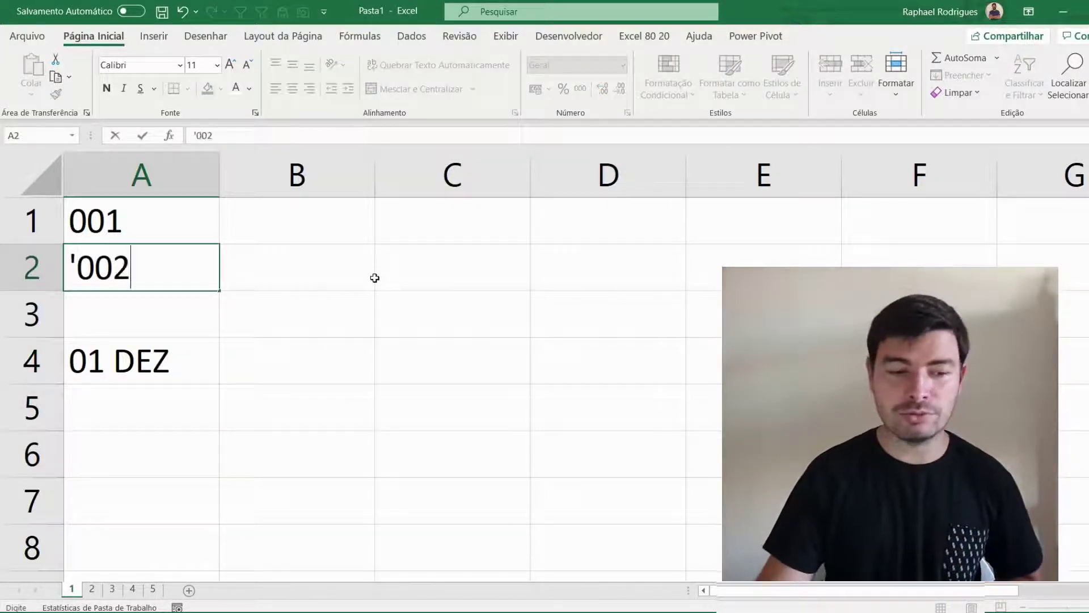
pyautogui.press('Return')
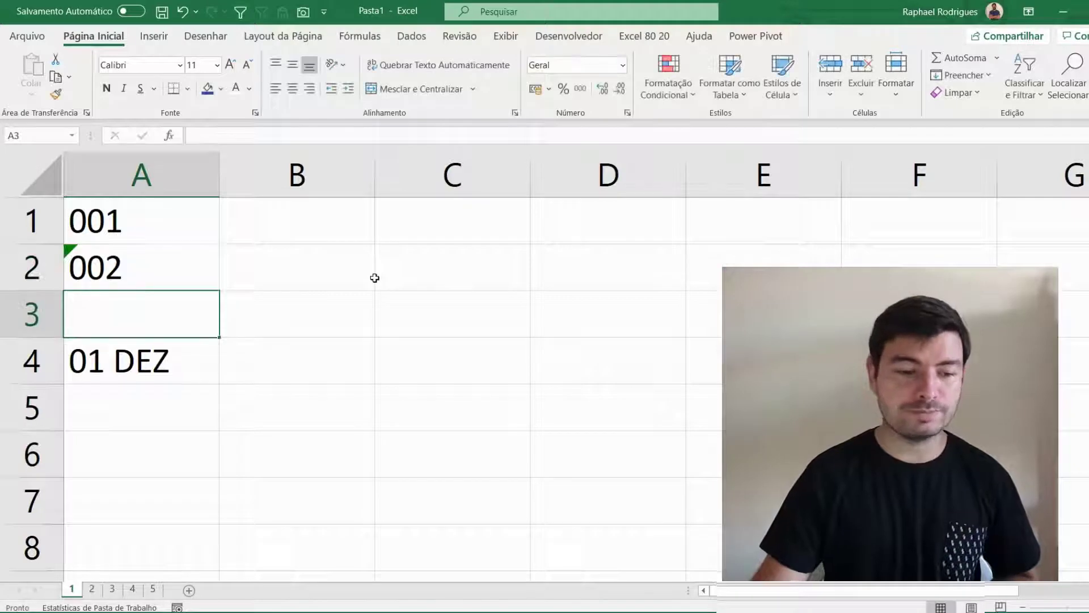
pyautogui.moveTo(152, 238); pyautogui.dragTo(142, 283)
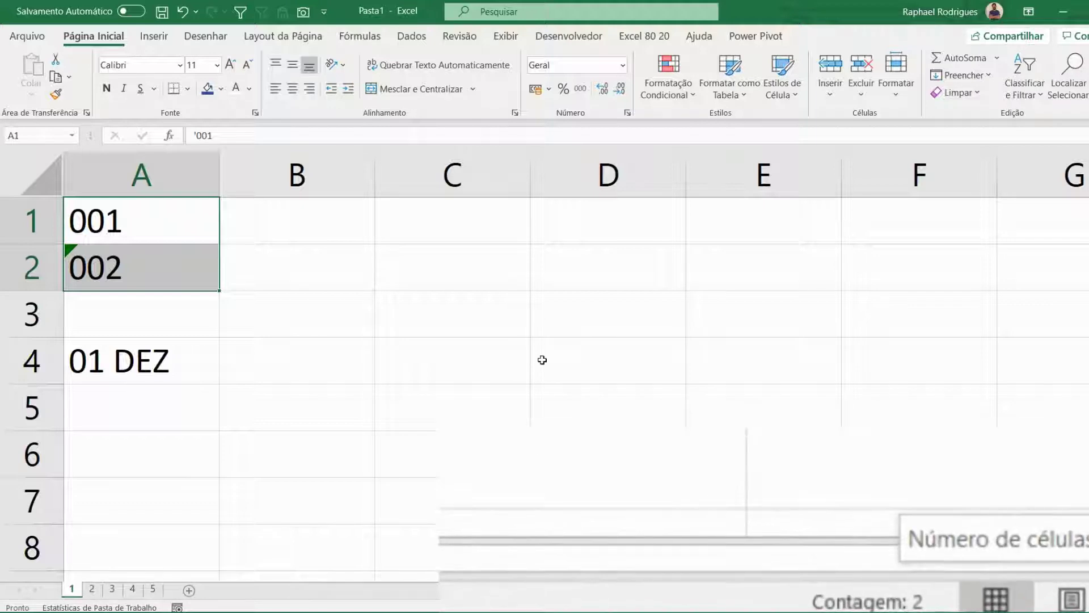
# Enter the plain numbers 1 in cell B1 and 2 in cell B2.
pyautogui.click(292, 221)
pyautogui.write('1')
pyautogui.press('Return')
pyautogui.write('2')
pyautogui.press('Return')
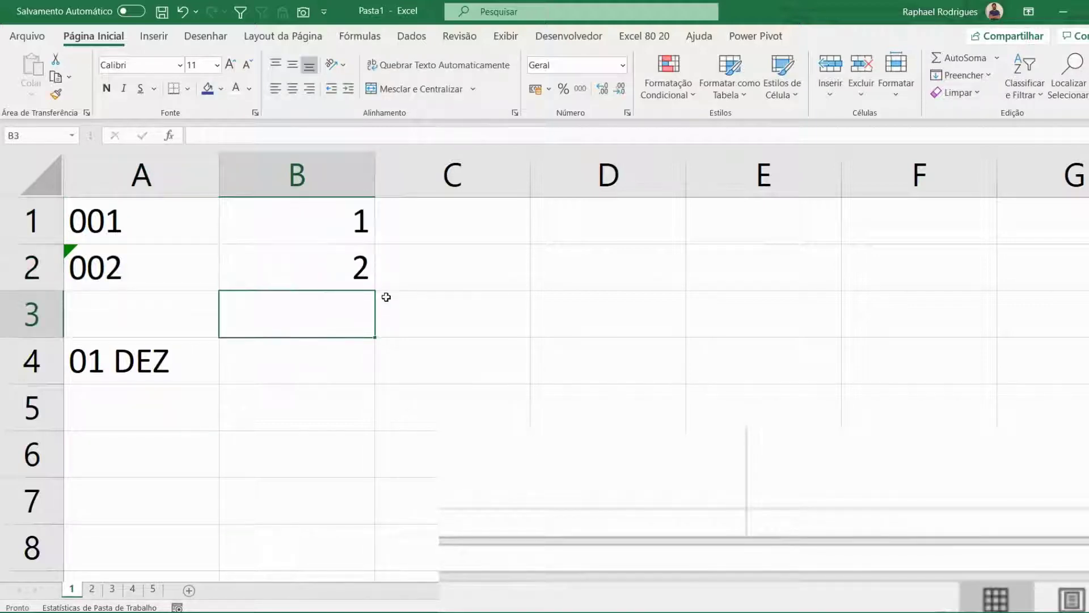
# Compare the status bar summary of the numbers in B1:B2 with that of the text entries in A1:A2.
pyautogui.click(351, 226)
pyautogui.moveTo(349, 269); pyautogui.dragTo(351, 271)
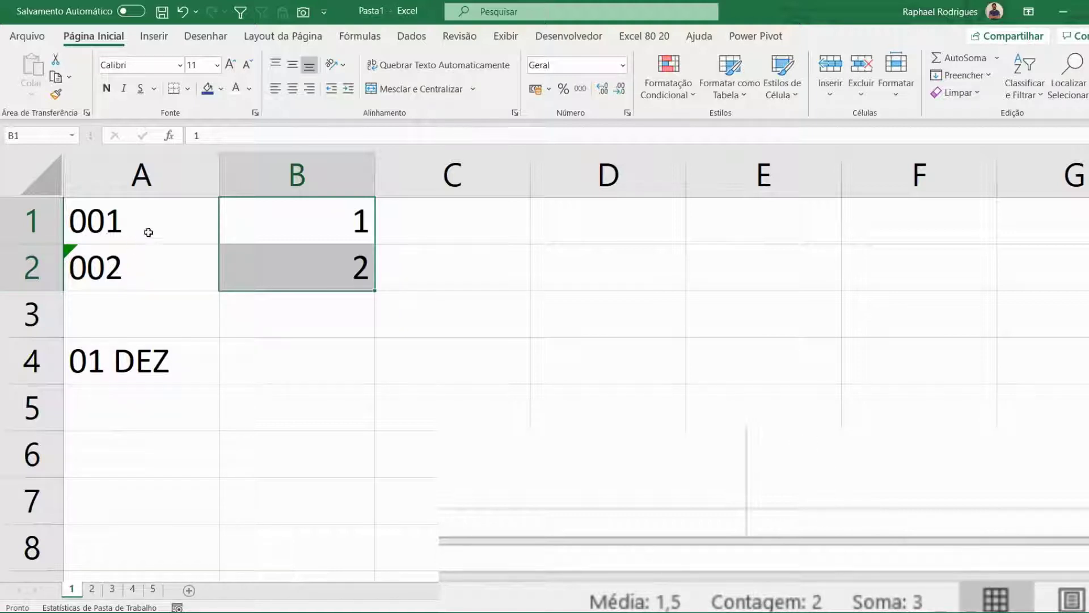
pyautogui.moveTo(148, 230); pyautogui.dragTo(150, 265)
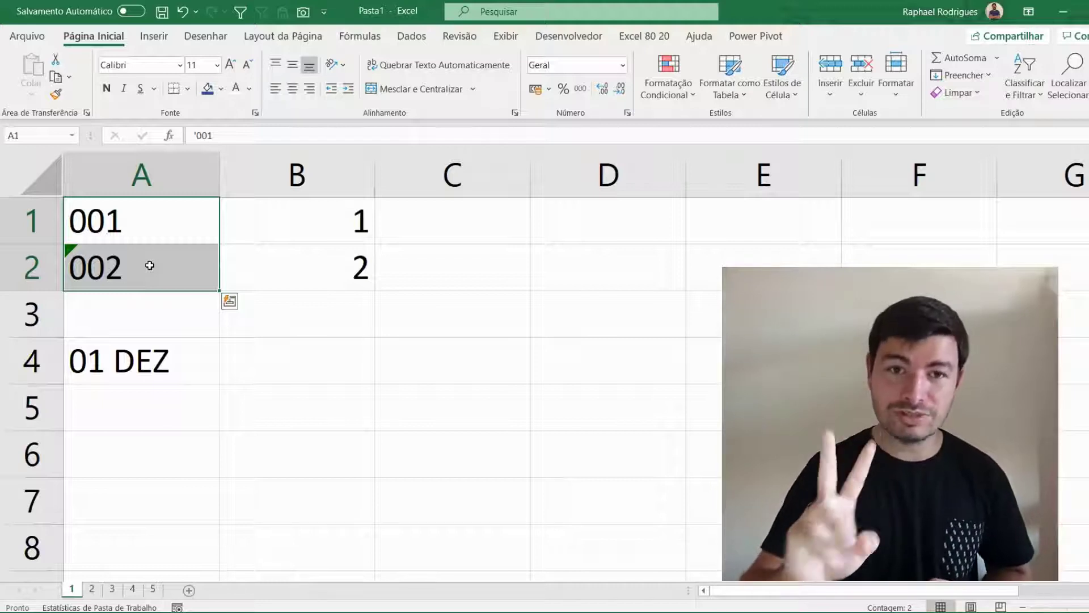
# On sheet 2, enter the numbers 1 in cell A1 and 2 in cell A2.
pyautogui.click(92, 589)
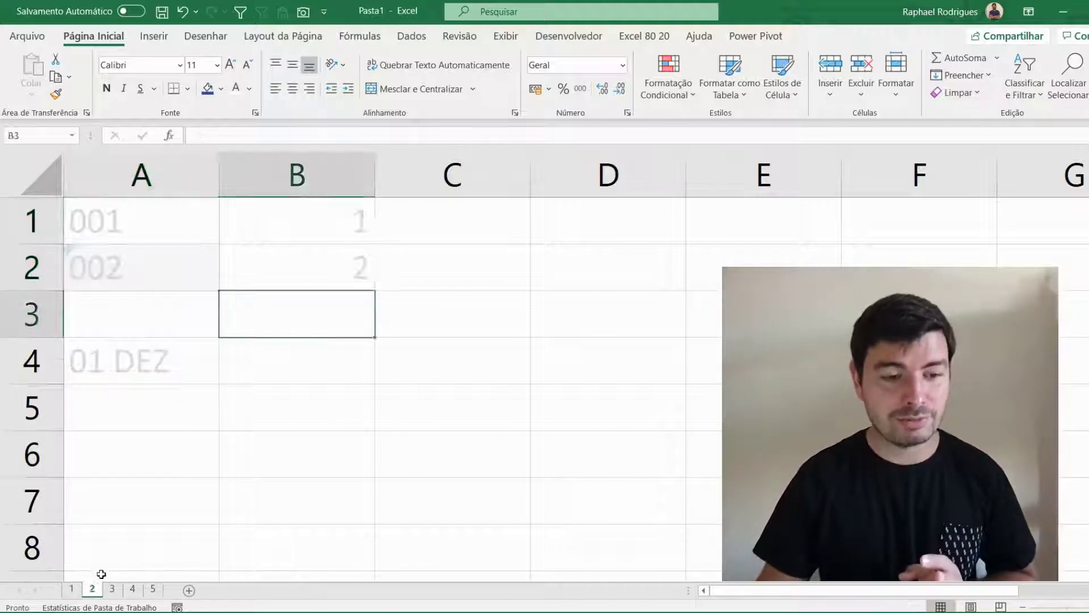
pyautogui.click(124, 225)
pyautogui.write('1')
pyautogui.press('Return')
pyautogui.write('2')
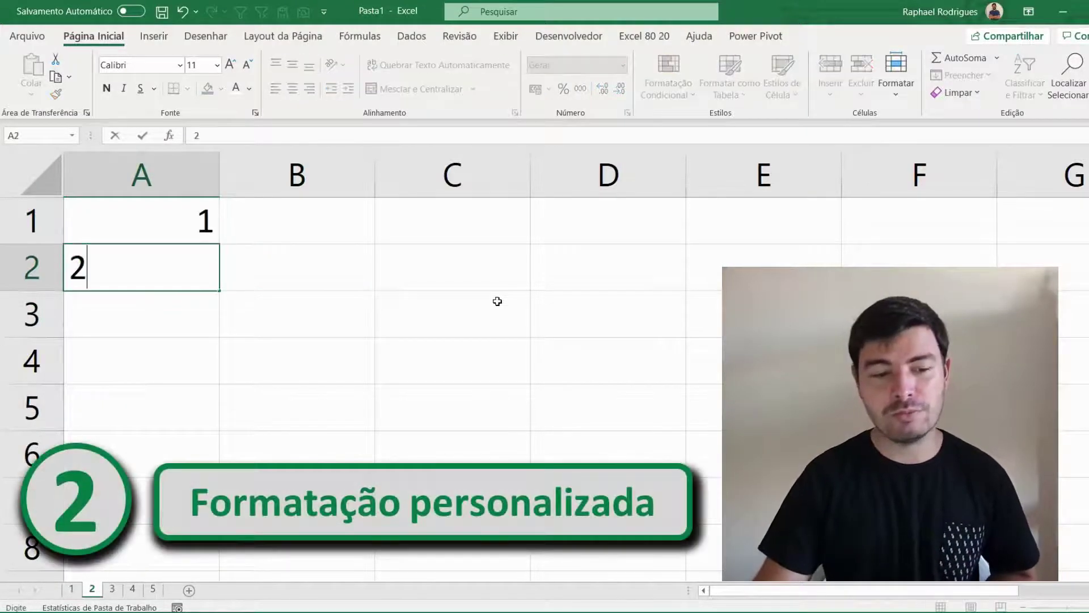
pyautogui.press('Return')
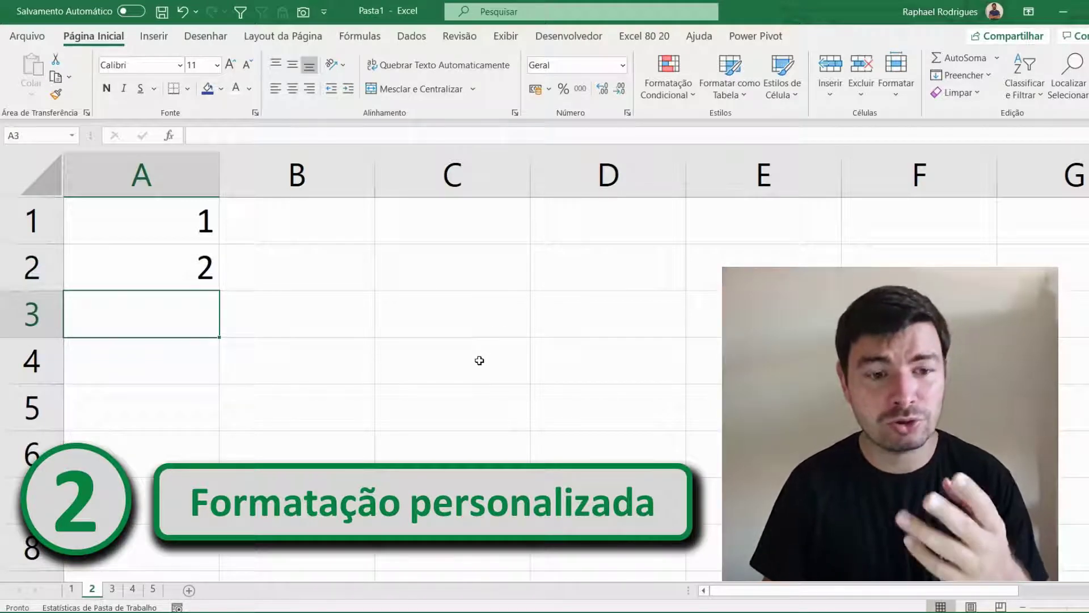
# Apply the custom number format 000 to the whole of column A.
pyautogui.click(141, 174)
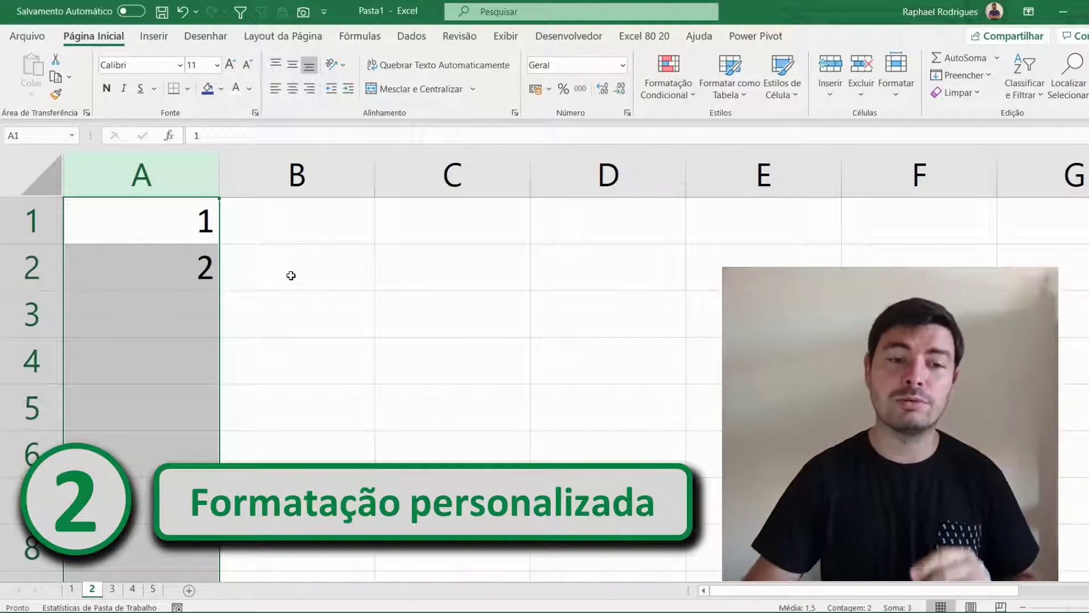
pyautogui.click(623, 65)
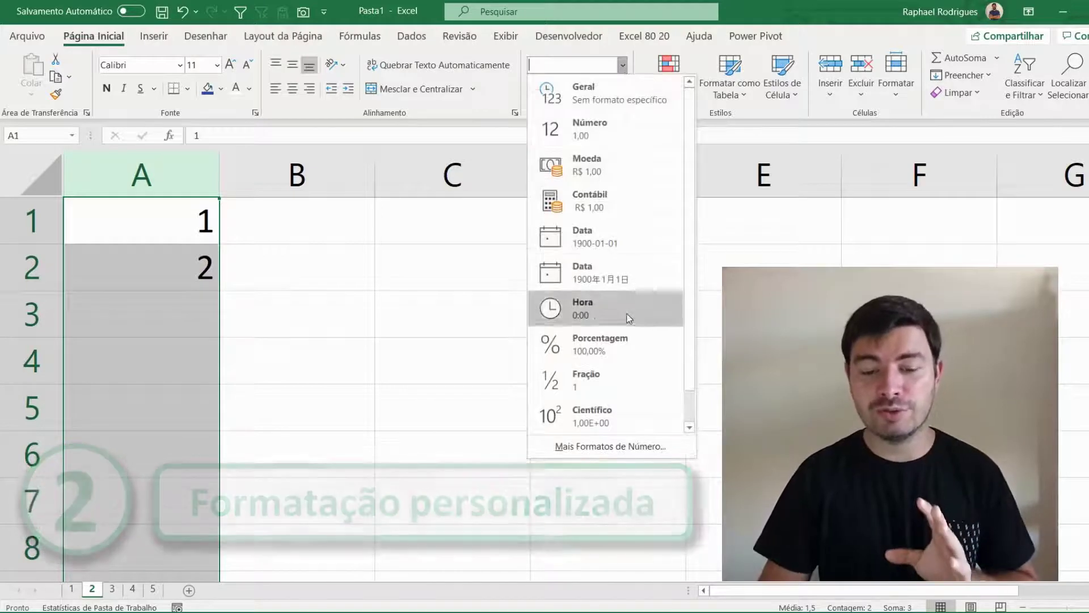
pyautogui.click(455, 350)
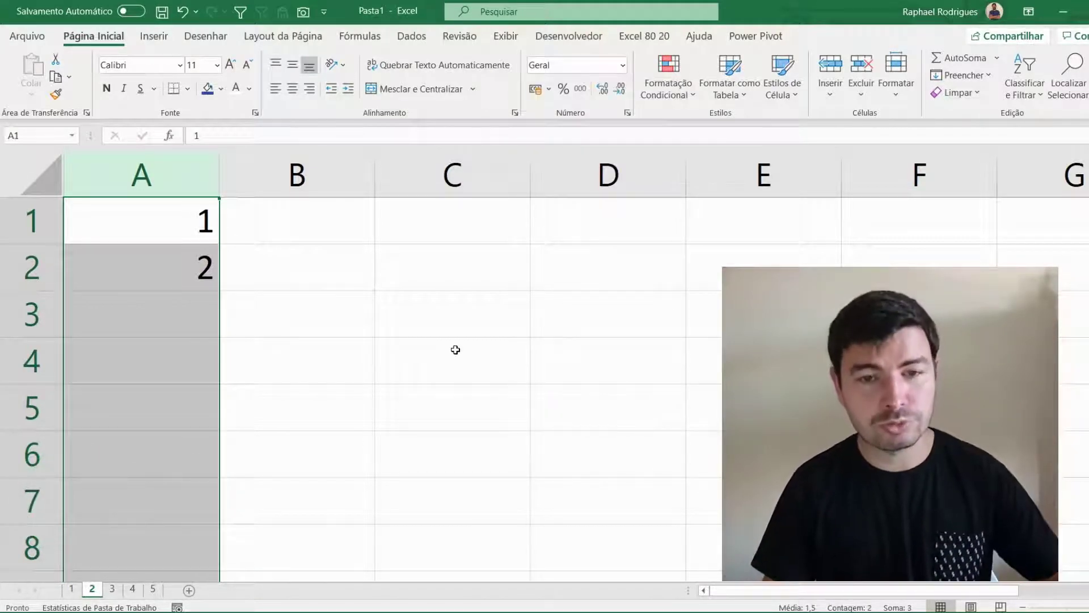
pyautogui.hotkey('ctrl', '1')
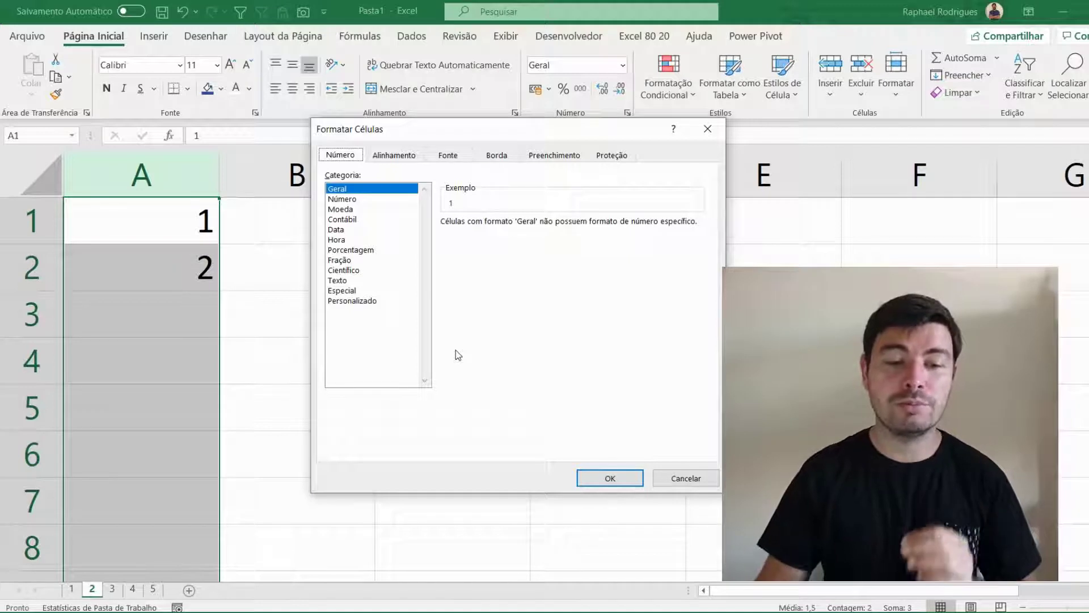
pyautogui.click(359, 302)
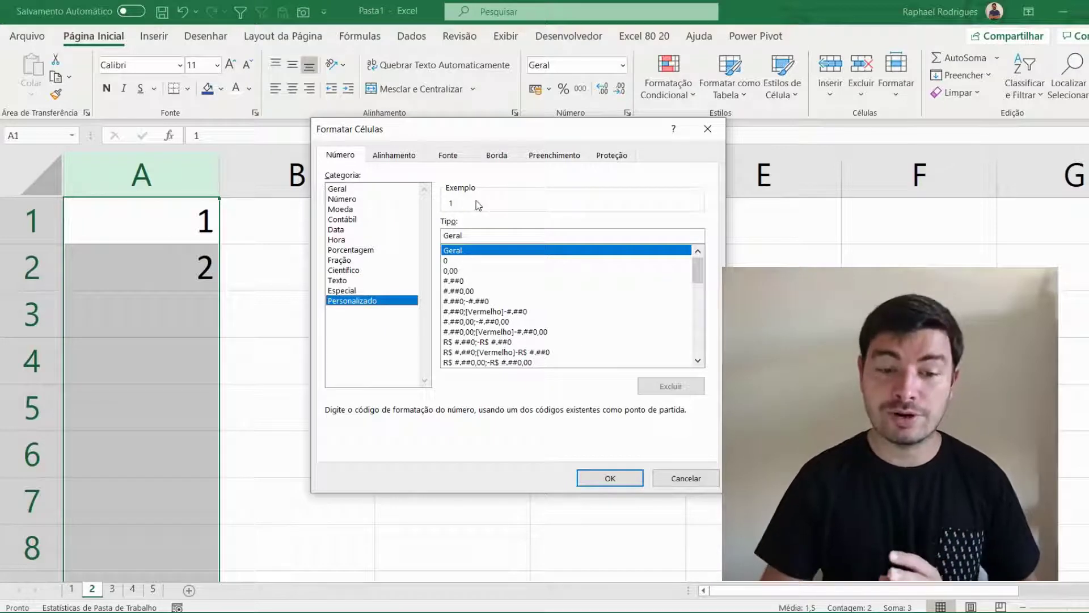
pyautogui.doubleClick(454, 234)
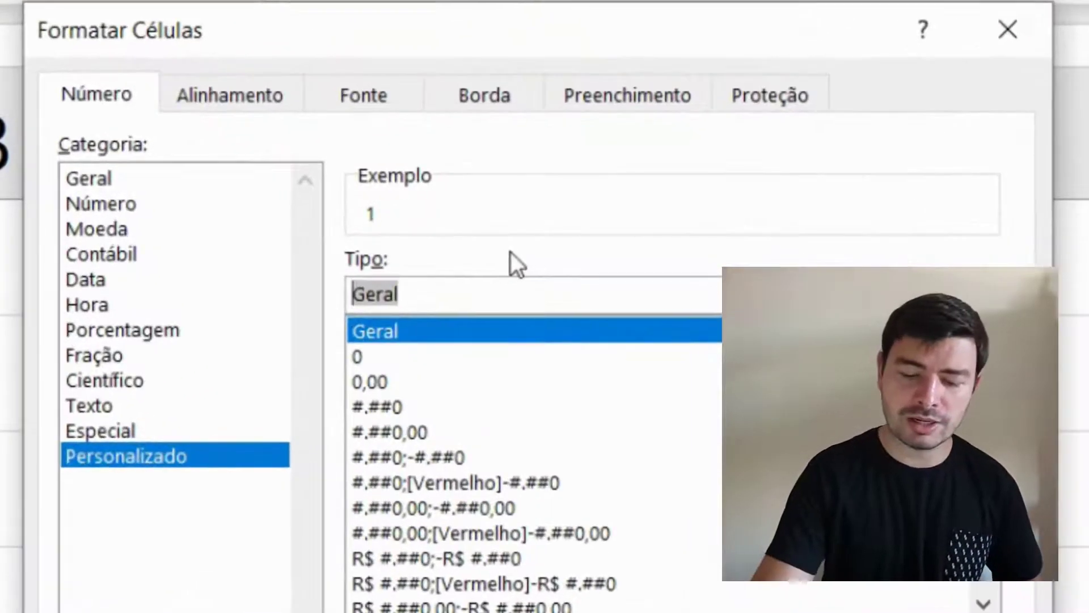
pyautogui.write('000')
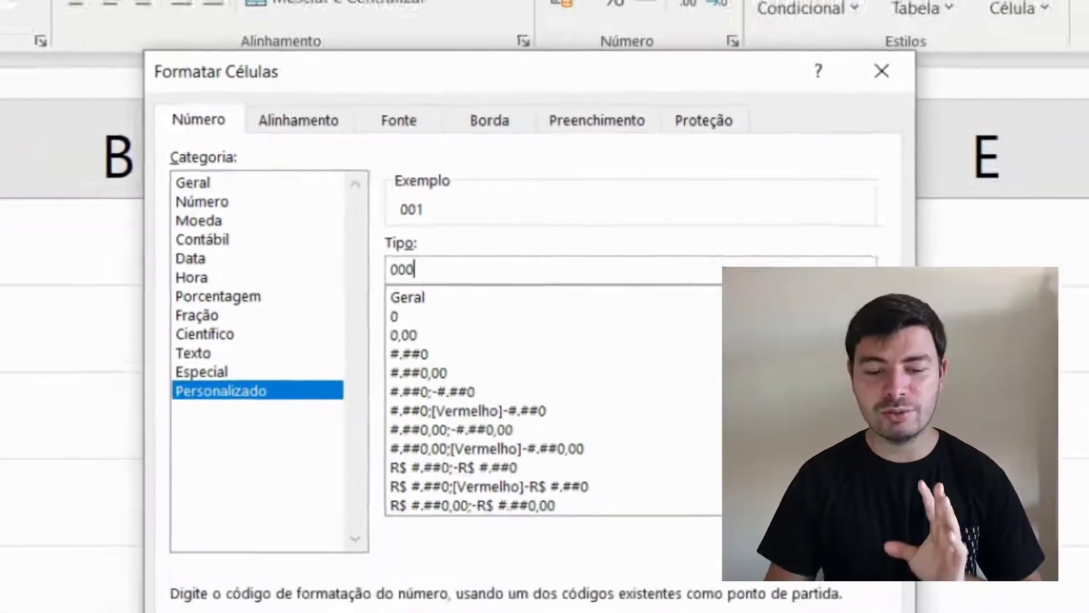
pyautogui.press('Return')
pyautogui.click(105, 224)
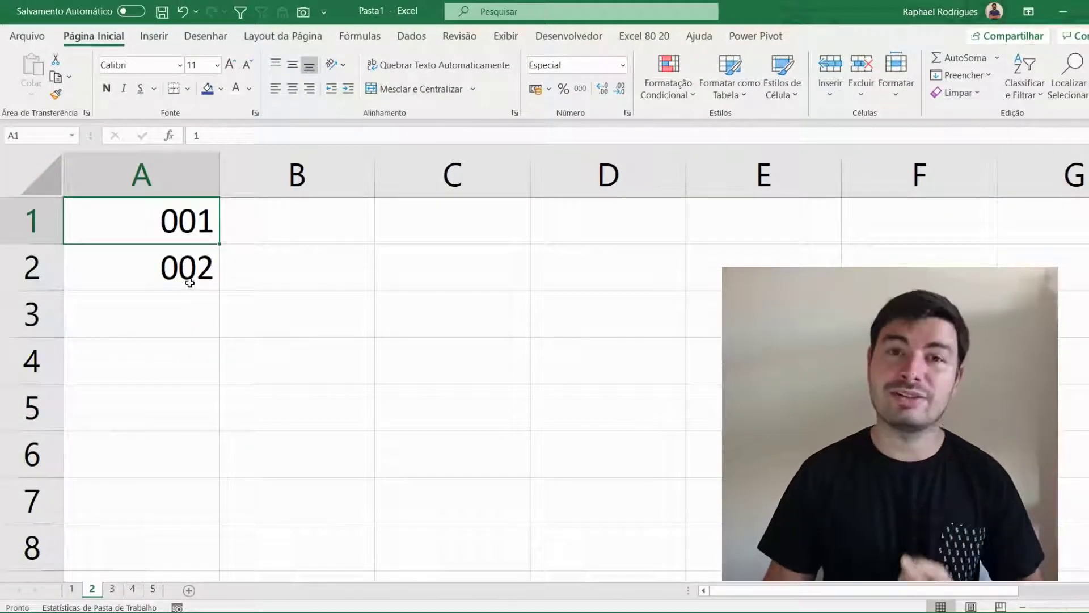
pyautogui.click(189, 282)
# Enter the numbers 20 in cell A4 and 125 in cell A5.
pyautogui.click(197, 360)
pyautogui.write('20')
pyautogui.press('Return')
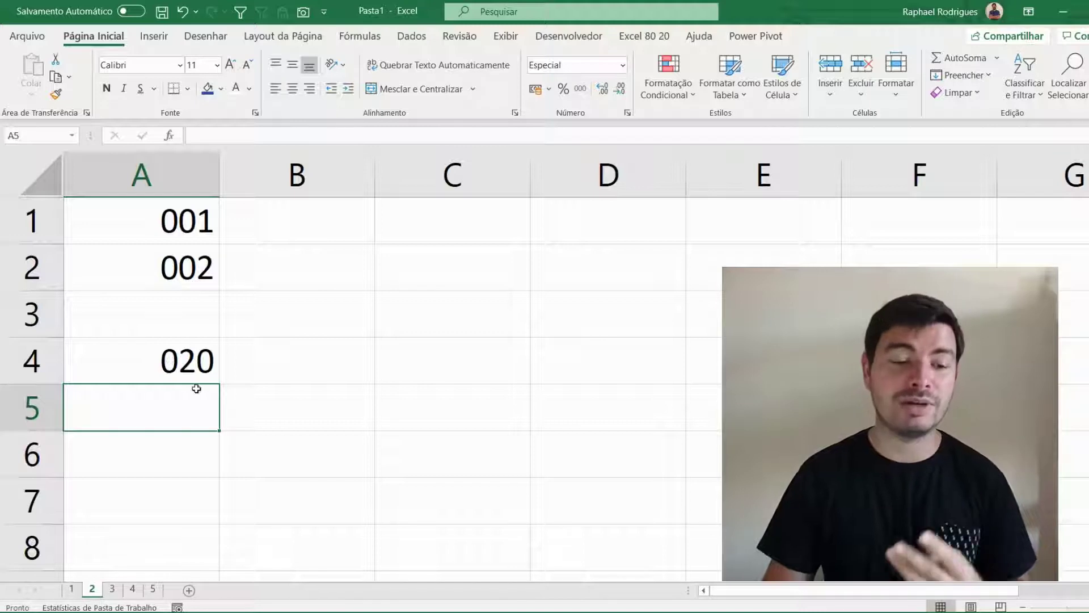
pyautogui.write('125')
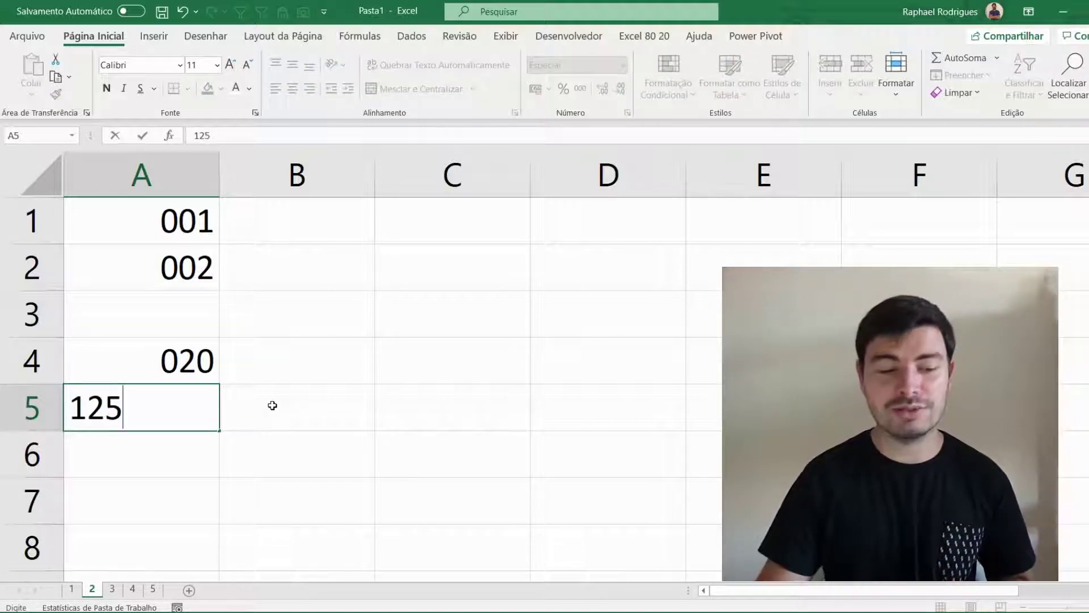
pyautogui.press('Return')
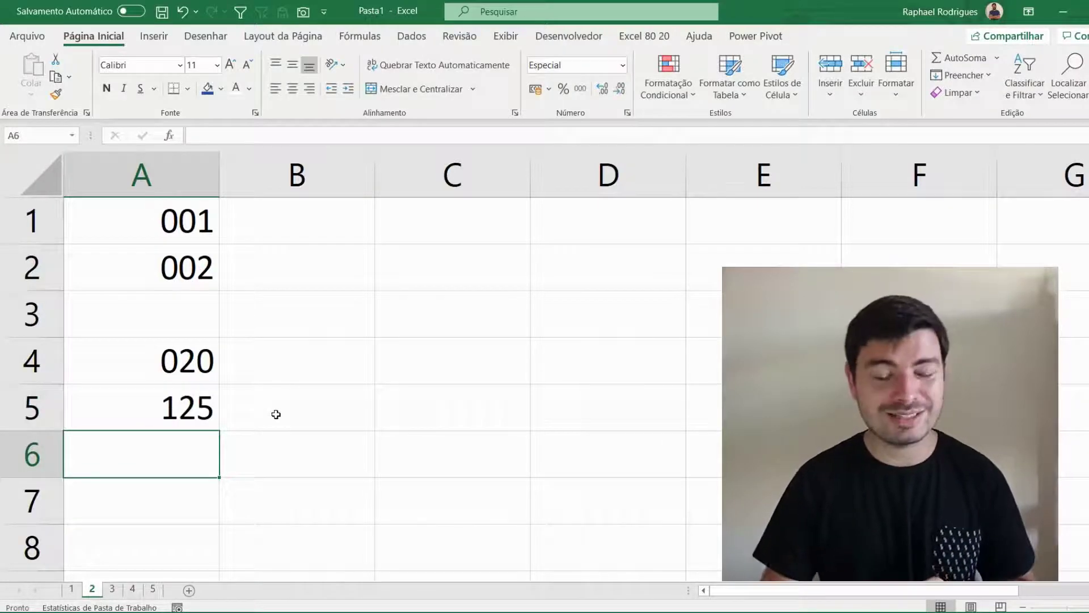
# Replace the number in cell A5 with 25.
pyautogui.click(190, 408)
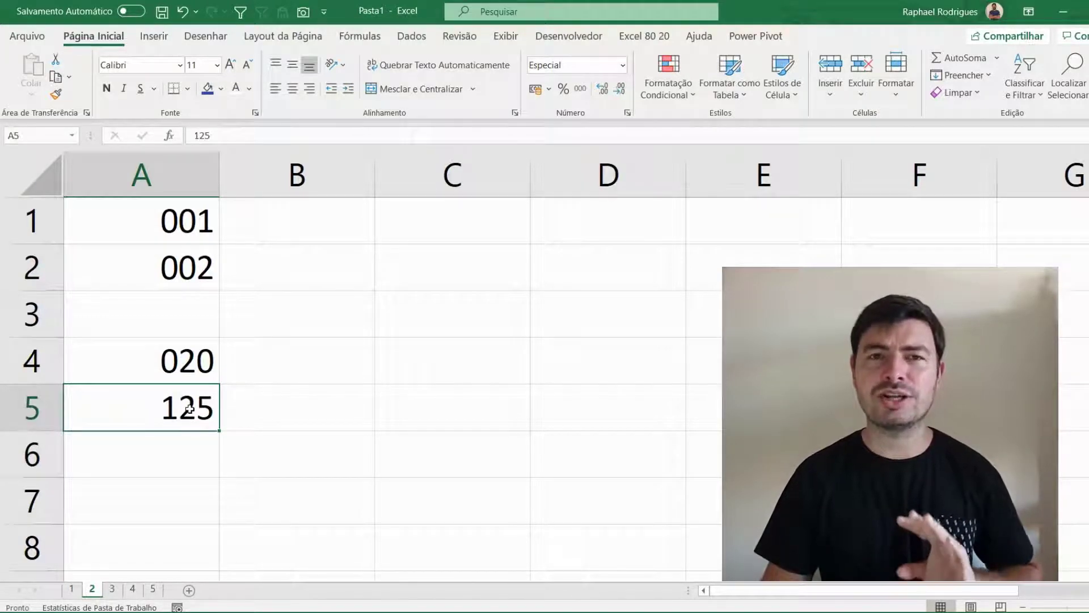
pyautogui.write('25')
pyautogui.press('Return')
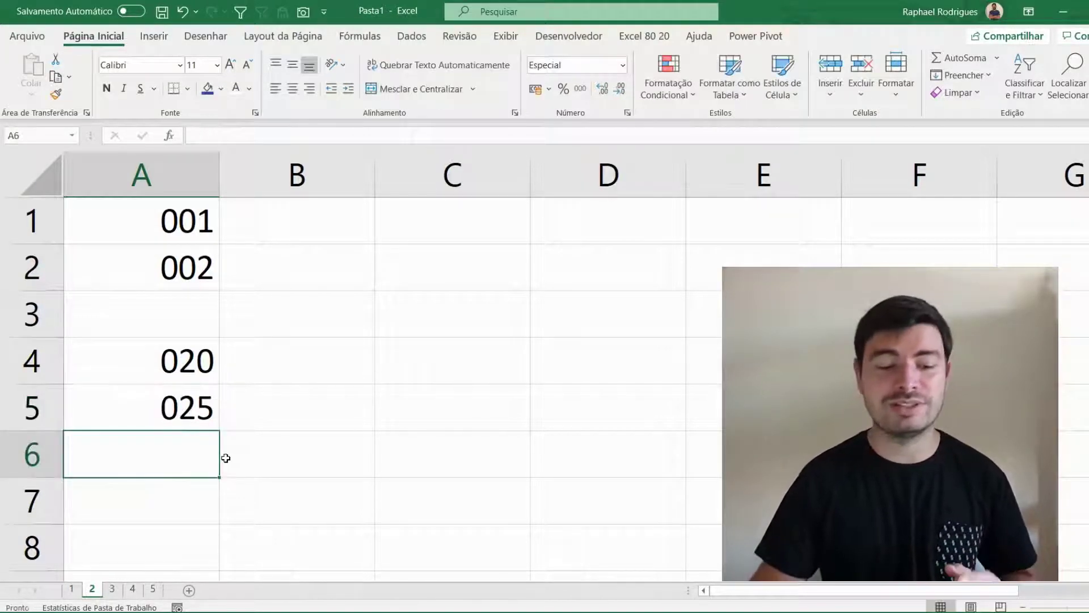
# Sum A4:A5 in cell A7 with the formula =SOMA(A4:A5) and check the entry.
pyautogui.click(168, 504)
pyautogui.write('=SOMA(')
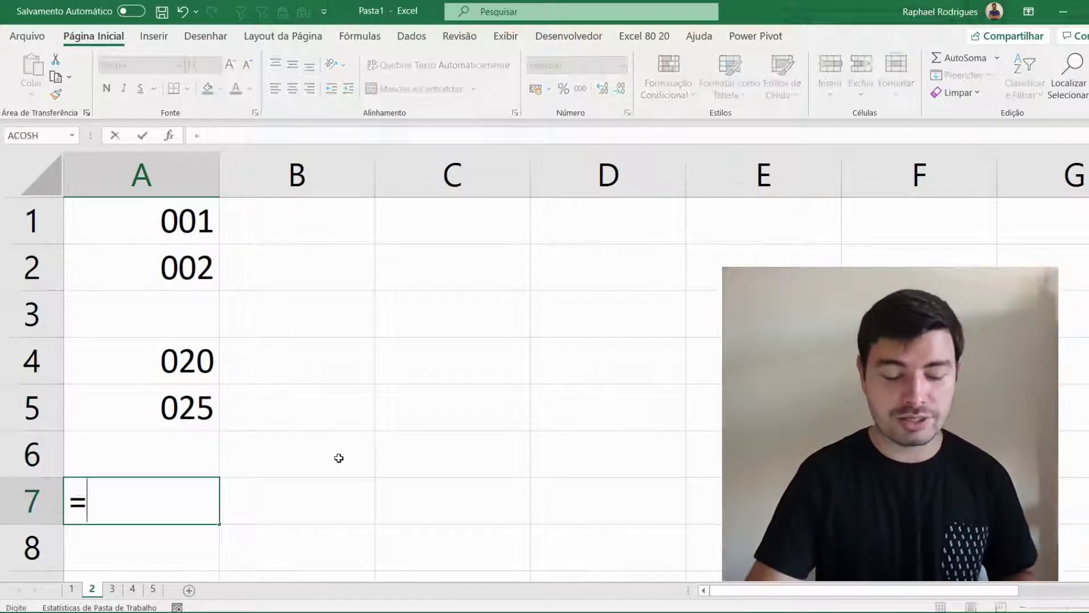
pyautogui.click(193, 360)
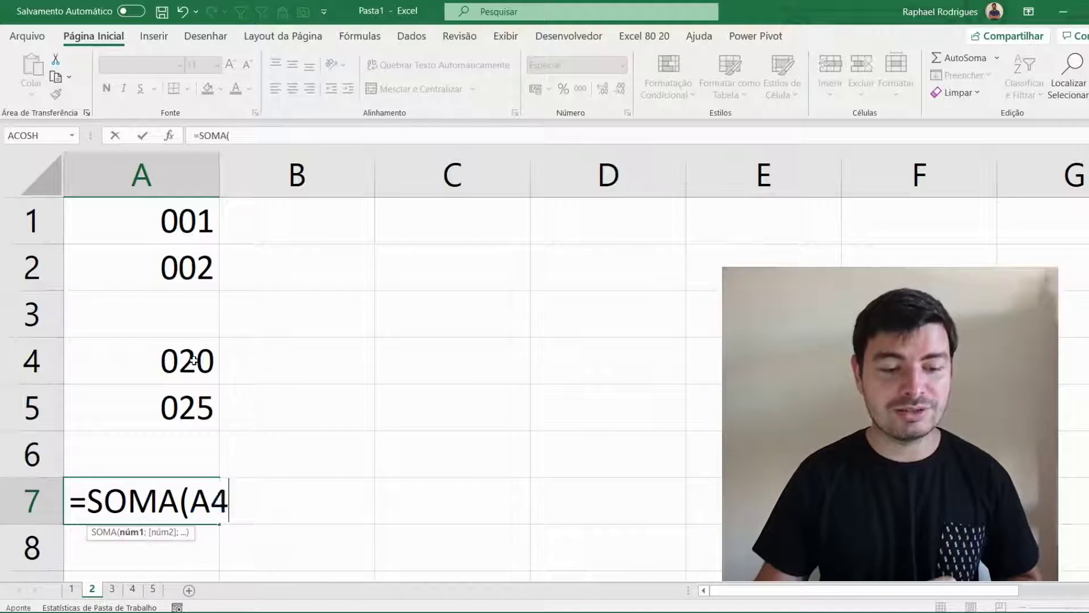
pyautogui.moveTo(193, 360); pyautogui.dragTo(227, 397)
pyautogui.press('Return')
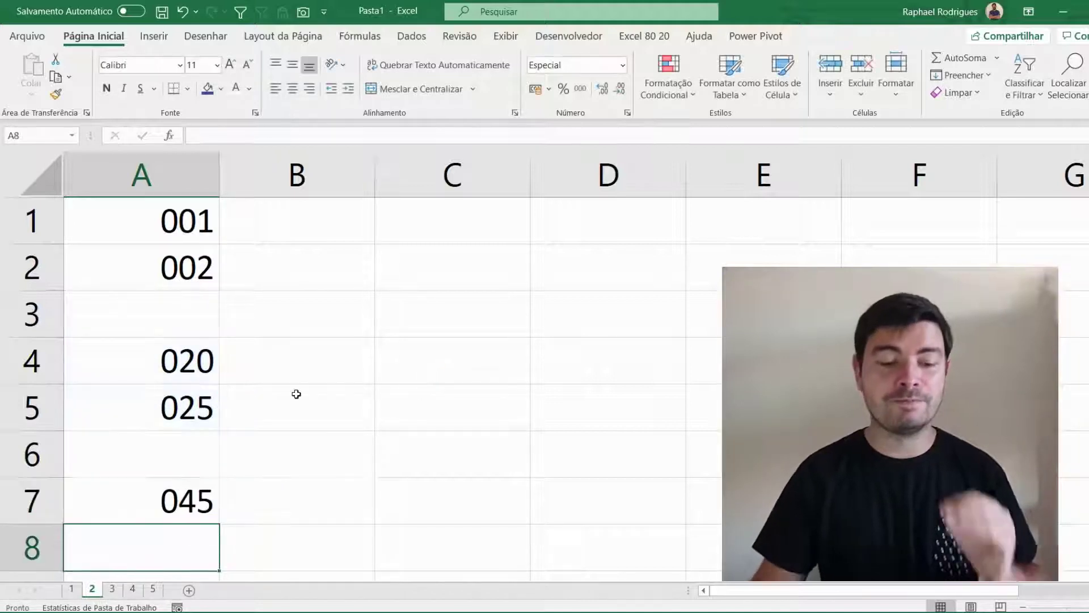
pyautogui.moveTo(185, 360); pyautogui.dragTo(181, 396)
pyautogui.click(159, 498)
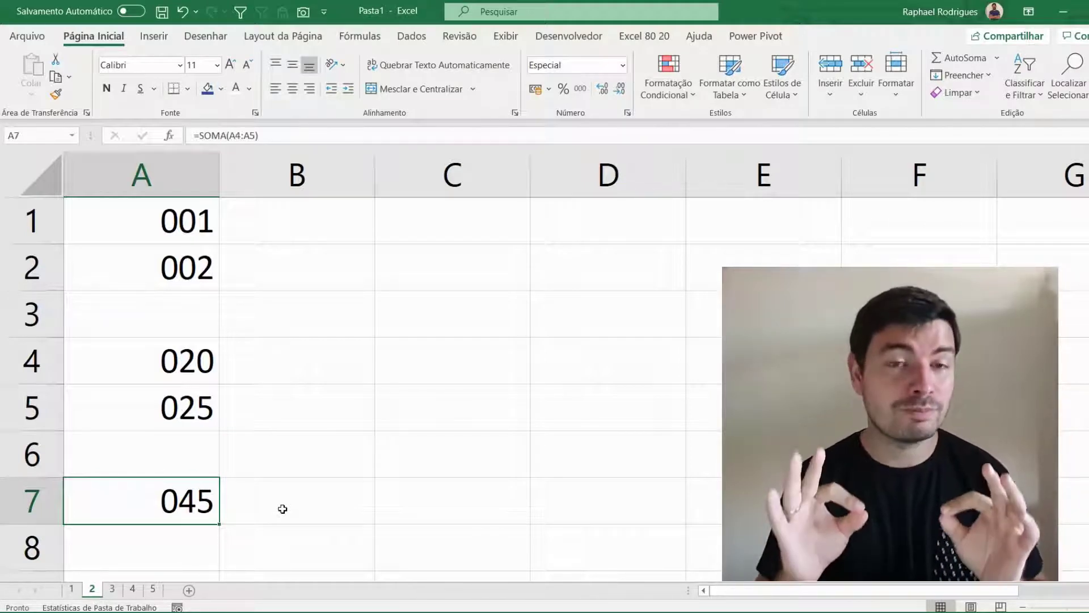
# Change the number format of column A to the custom code 0 "mil".
pyautogui.click(168, 175)
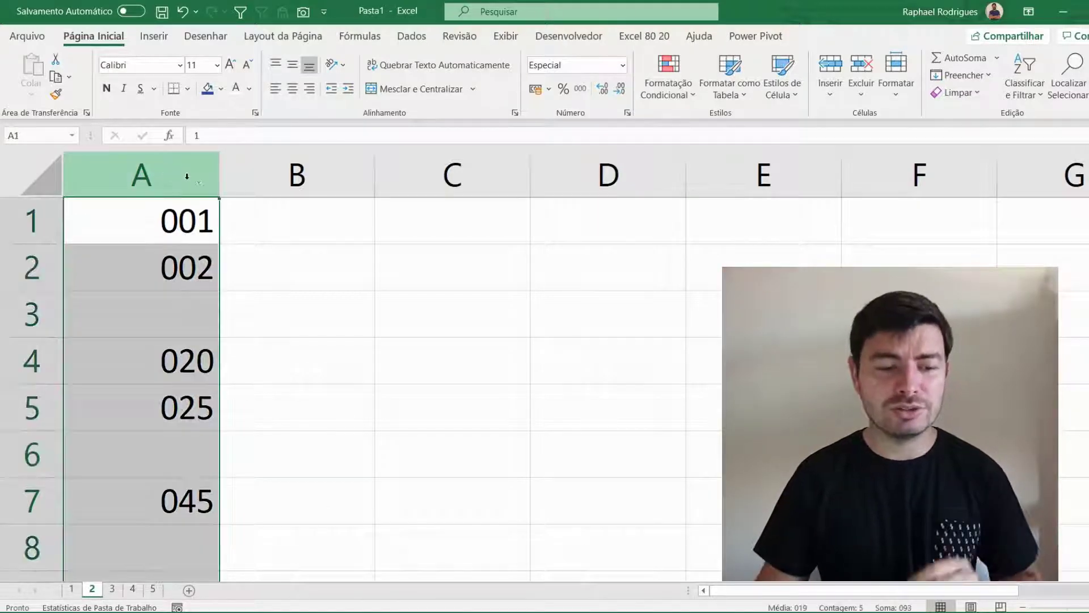
pyautogui.hotkey('ctrl', '1')
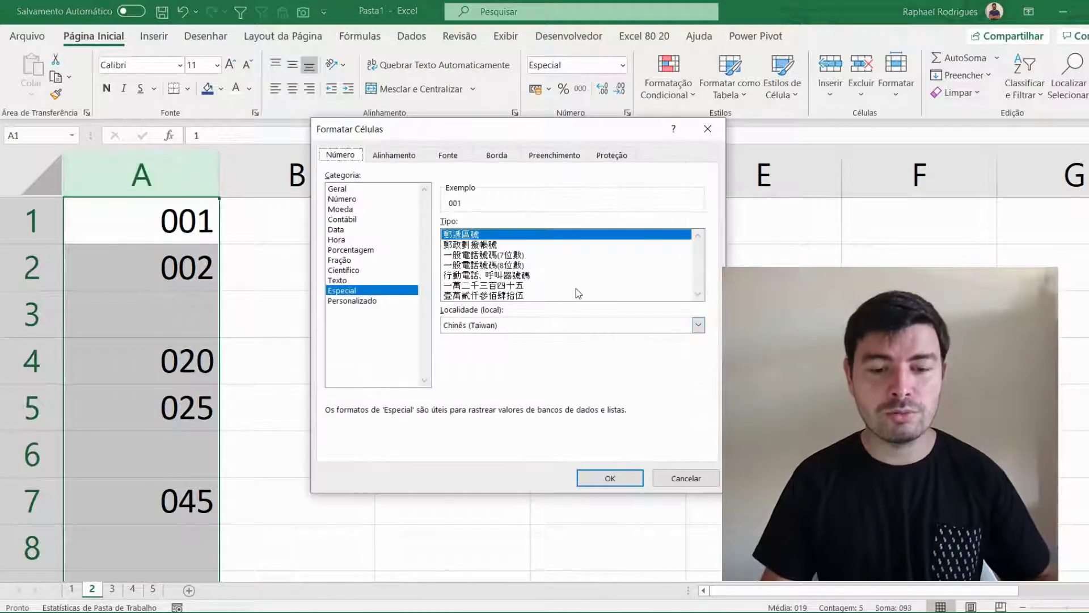
pyautogui.click(375, 305)
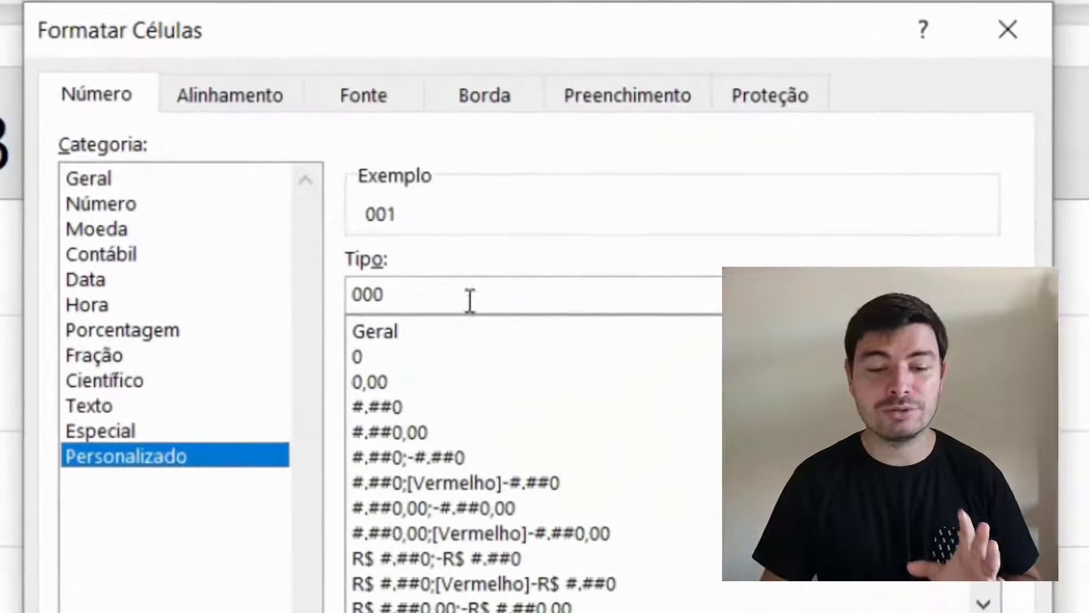
pyautogui.doubleClick(418, 277)
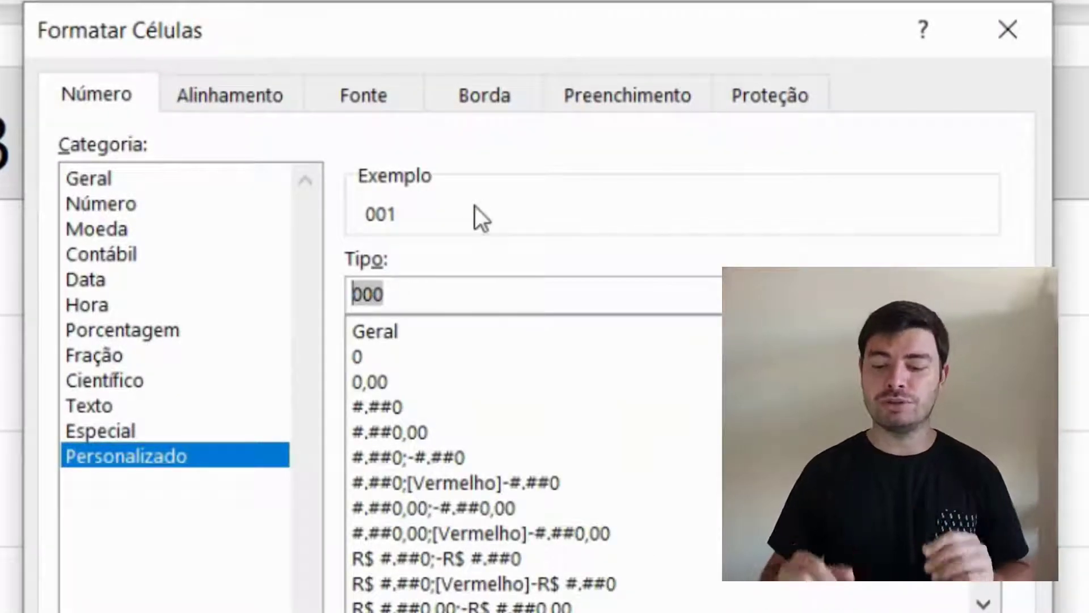
pyautogui.write('0')
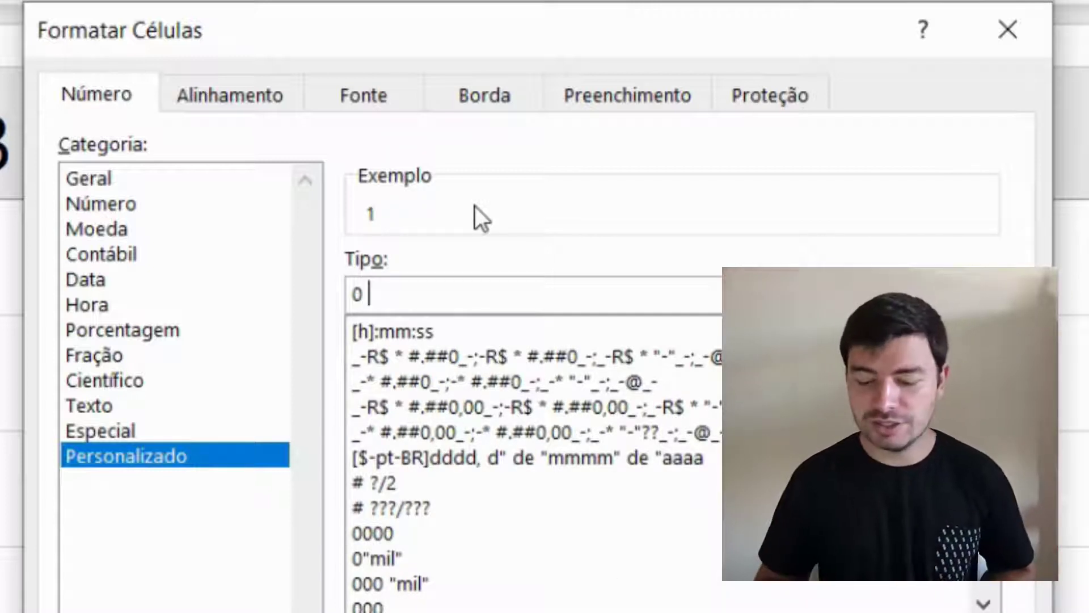
pyautogui.write(' "')
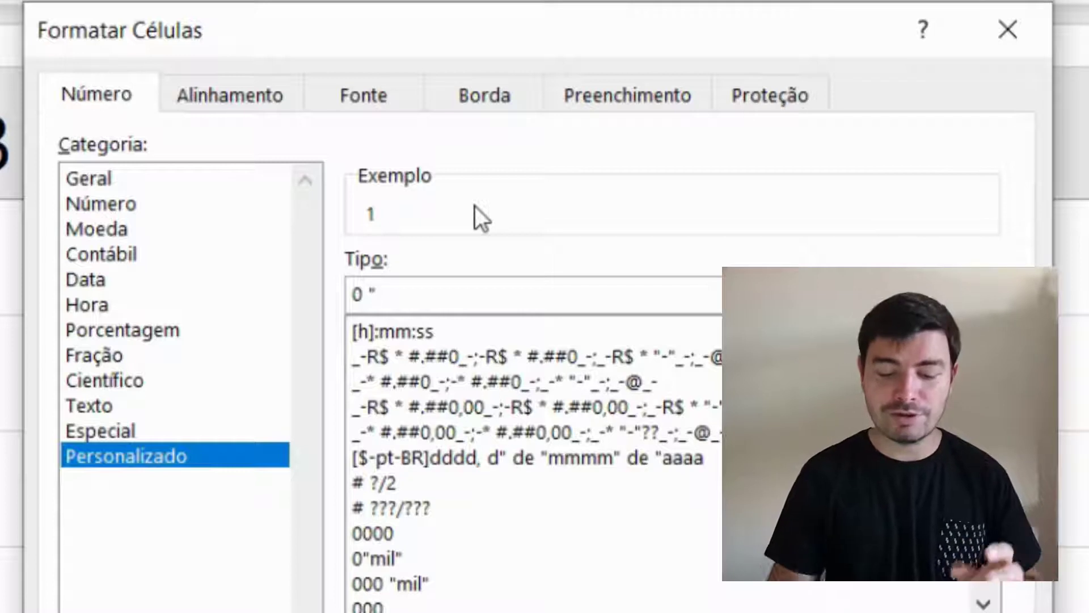
pyautogui.write('mil"')
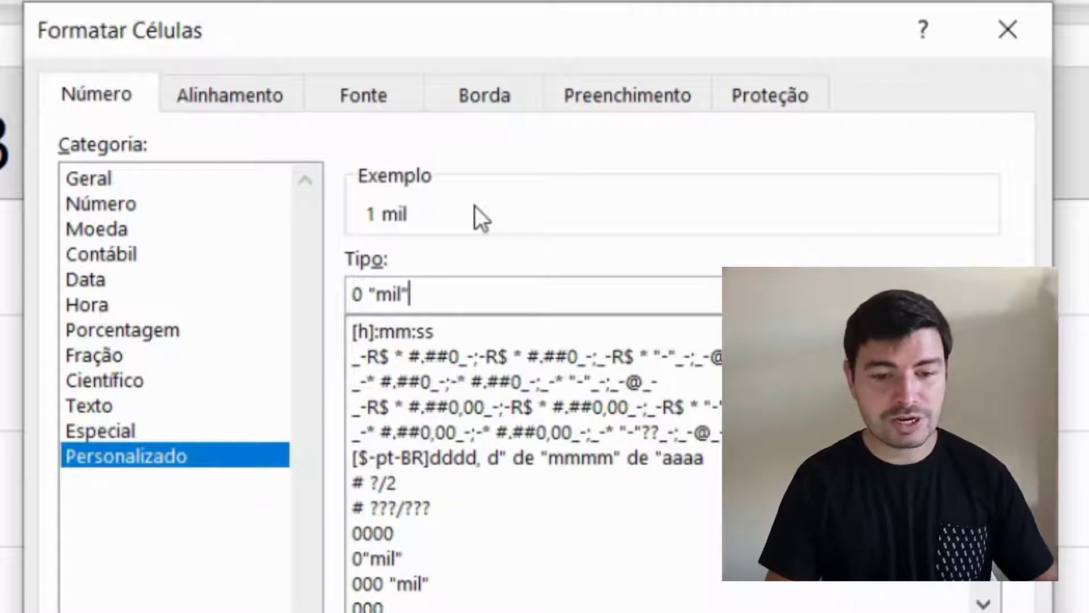
pyautogui.click(366, 293)
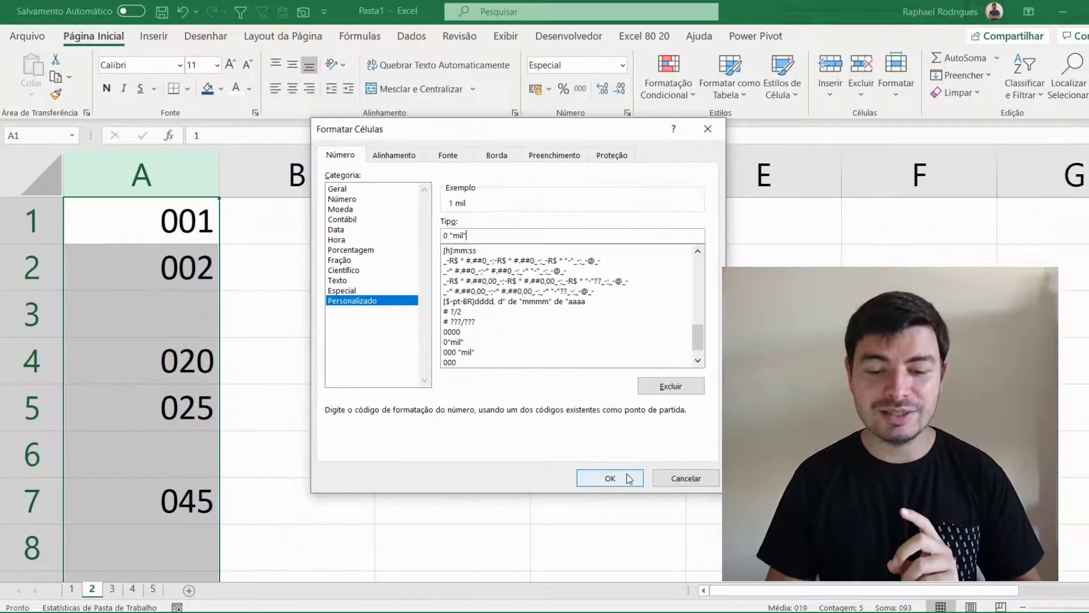
pyautogui.click(709, 612)
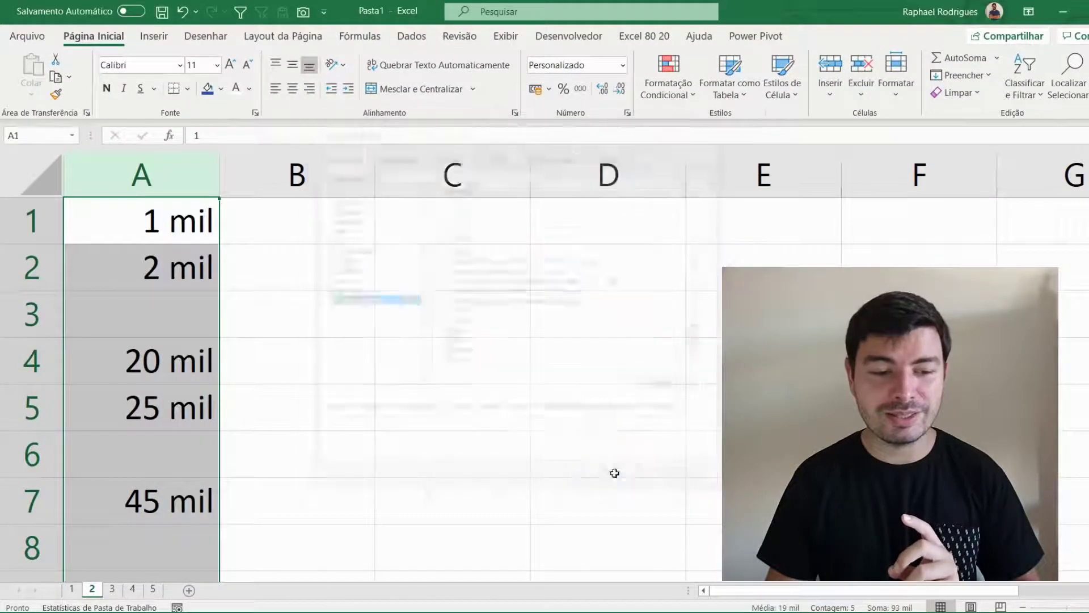
# Inspect the underlying values of the formatted cells A1, A2, A4 and A5, and the sum formula in A7.
pyautogui.click(179, 227)
pyautogui.click(172, 262)
pyautogui.click(169, 357)
pyautogui.click(159, 397)
pyautogui.click(172, 500)
pyautogui.doubleClick(176, 500)
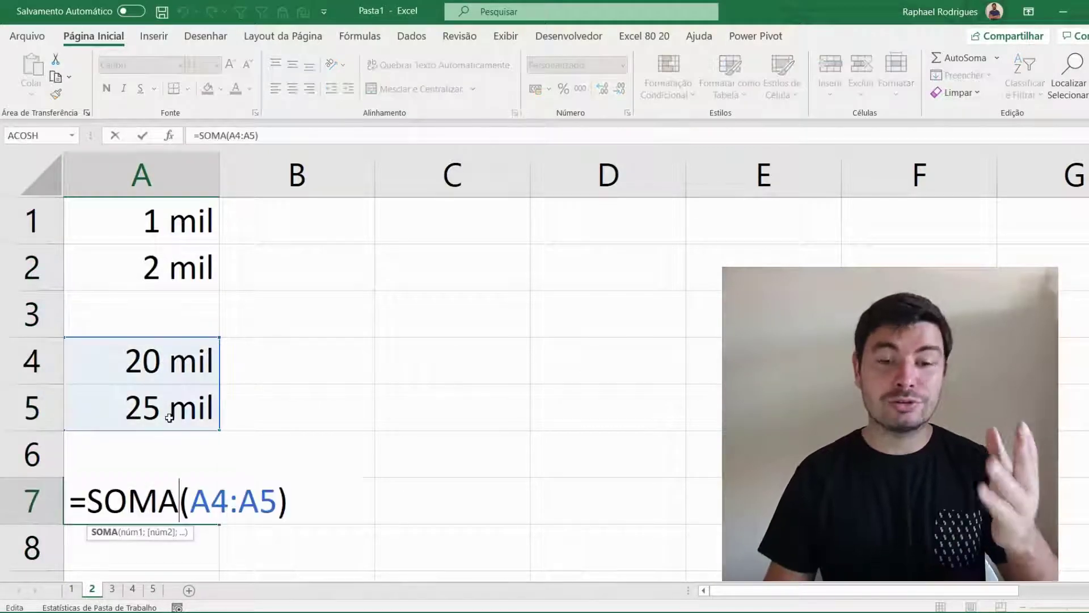
pyautogui.press('Return')
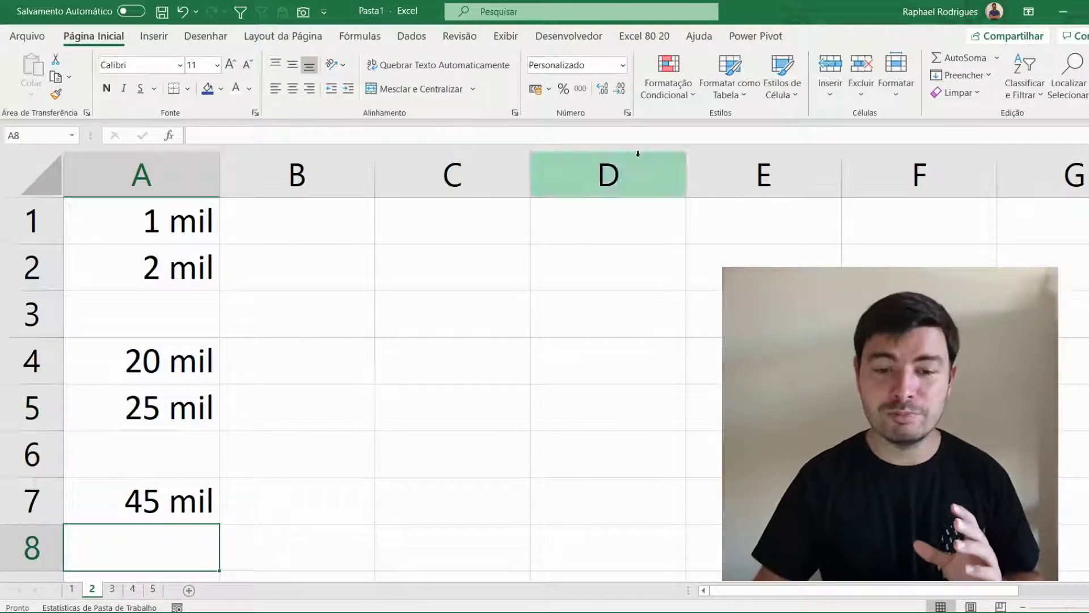
# Apply the custom number format 0 "roupas" to the empty cell A8.
pyautogui.click(628, 113)
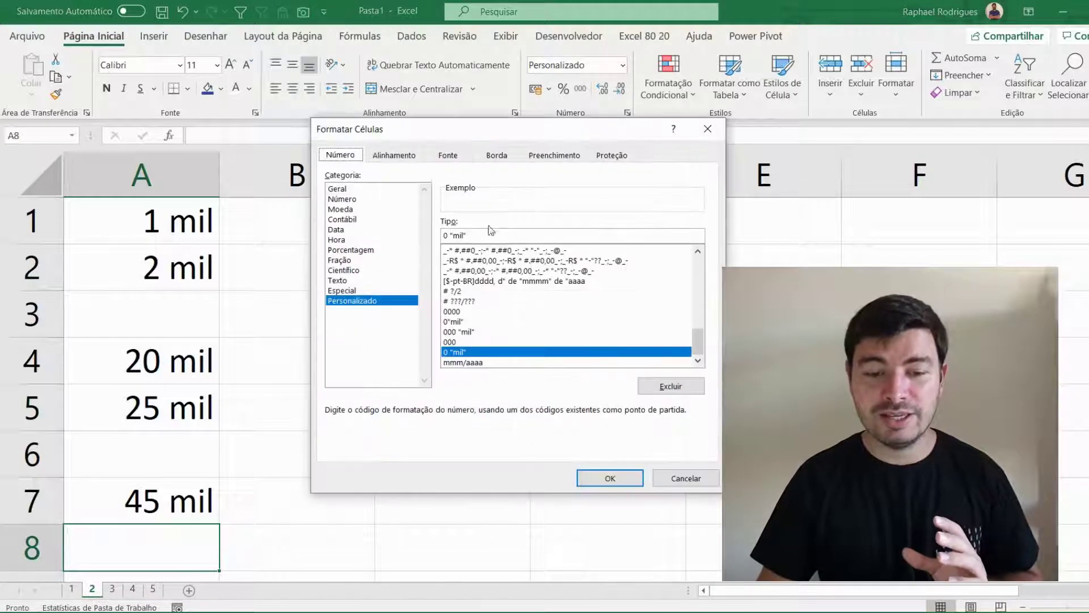
pyautogui.moveTo(467, 235); pyautogui.dragTo(451, 236)
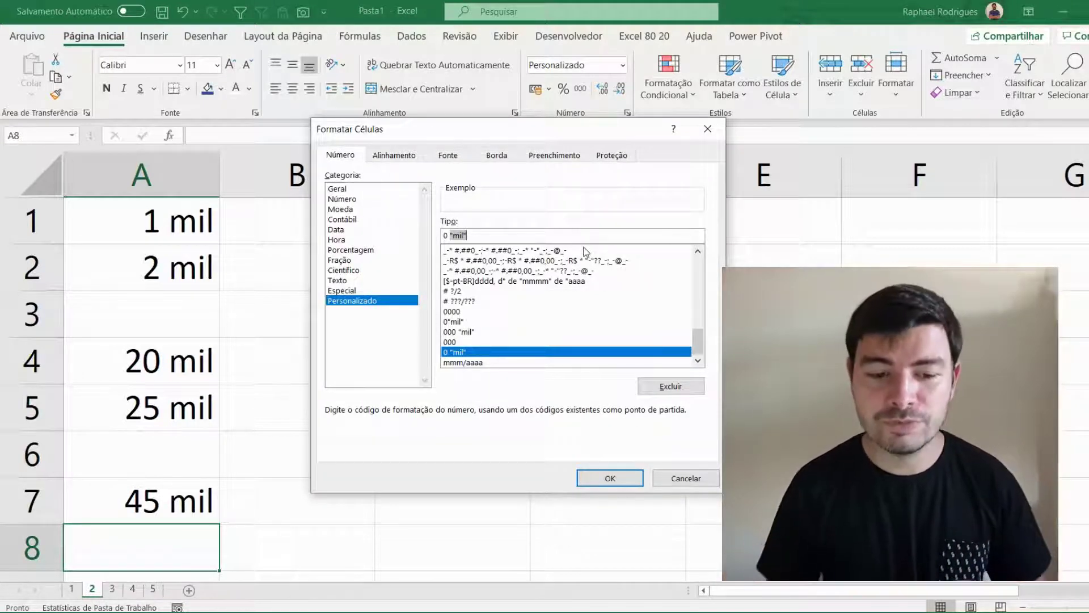
pyautogui.write('"')
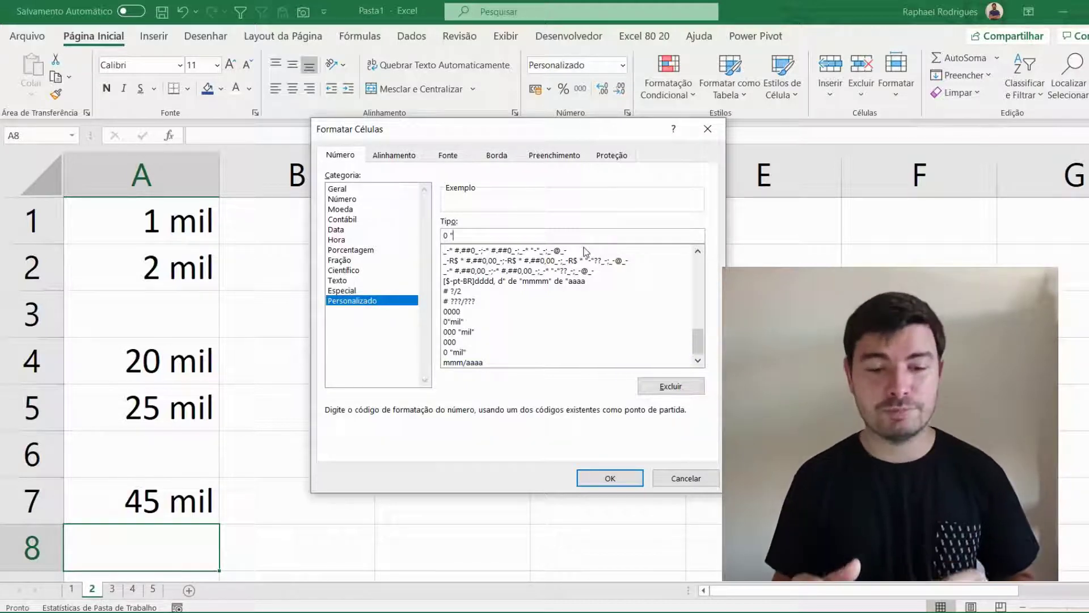
pyautogui.write('roupas"')
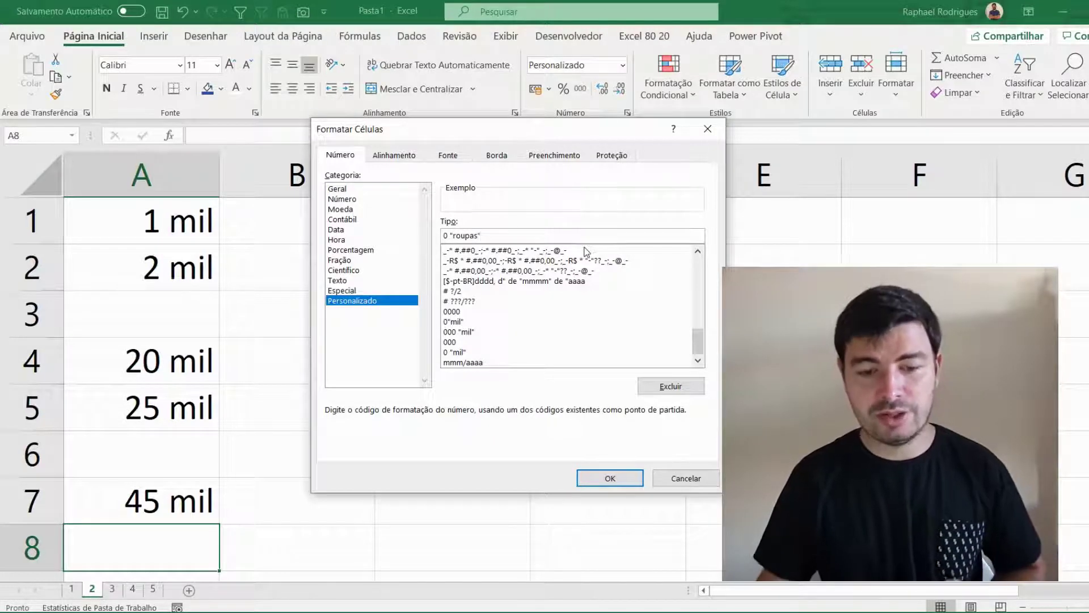
pyautogui.click(610, 477)
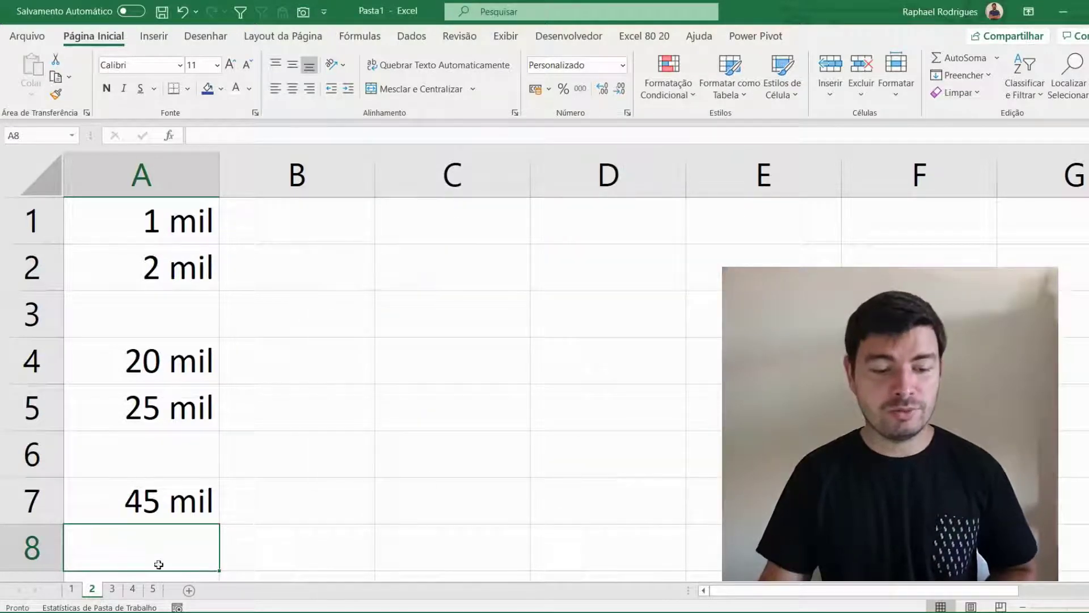
# Change the number format of the whole column A to the custom code 0 "roupas".
pyautogui.click(163, 171)
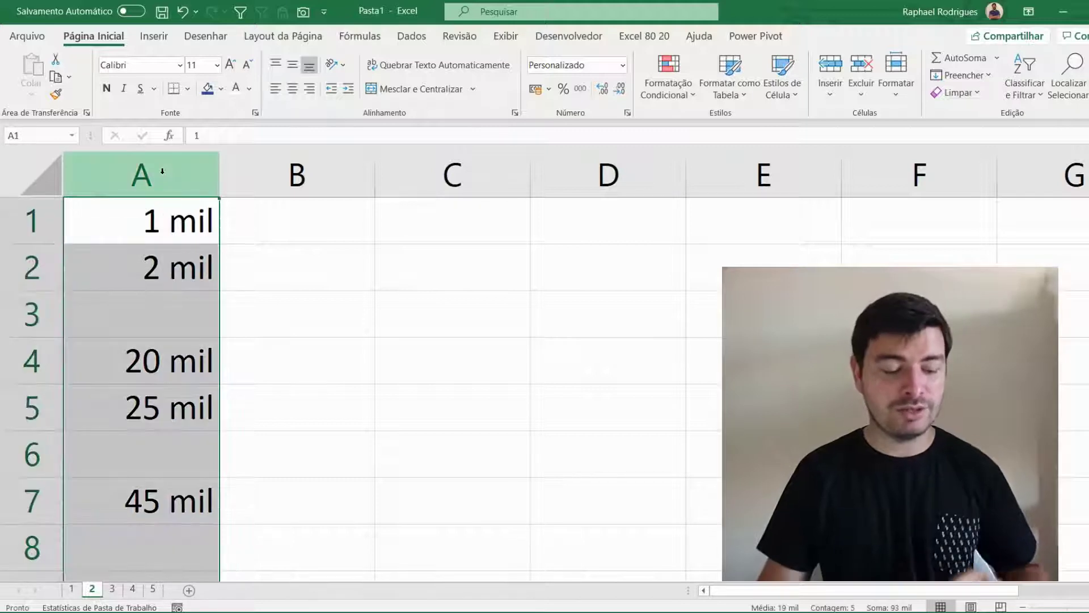
pyautogui.hotkey('ctrl', '1')
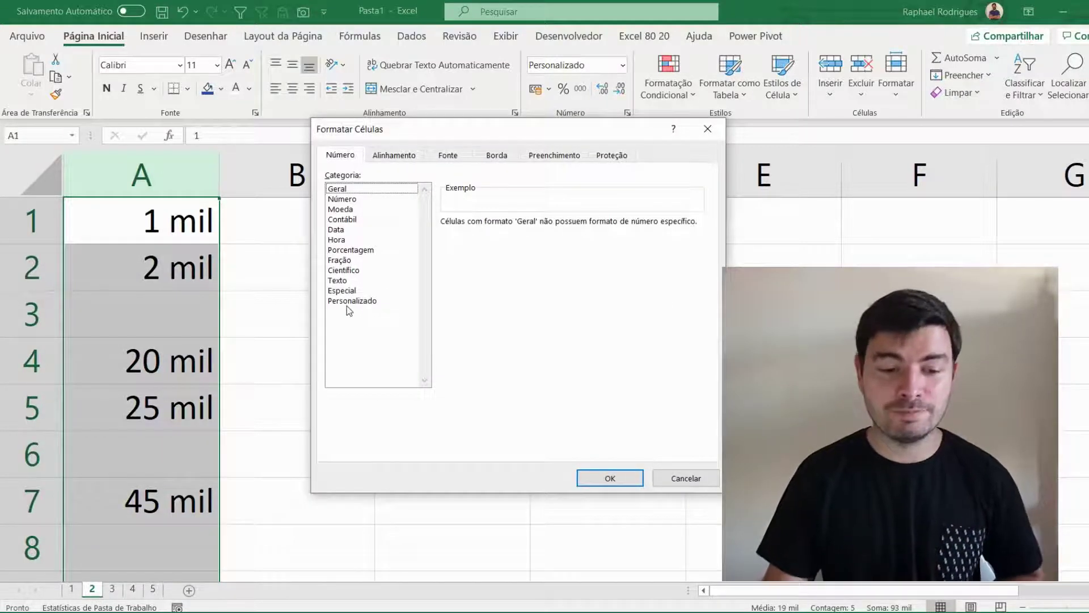
pyautogui.click(347, 300)
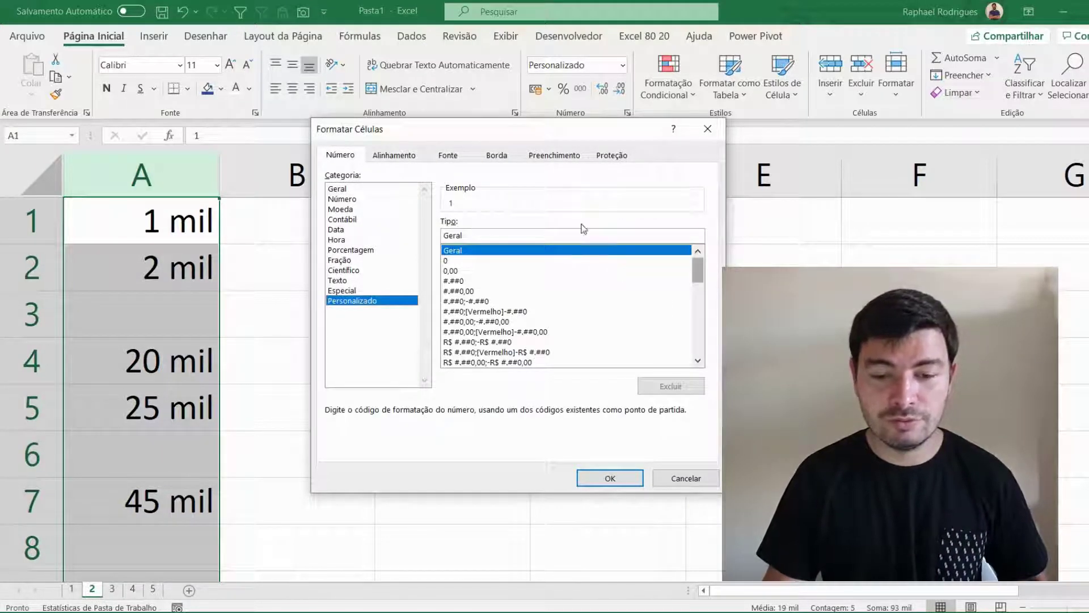
pyautogui.press('Tab')
pyautogui.write('0')
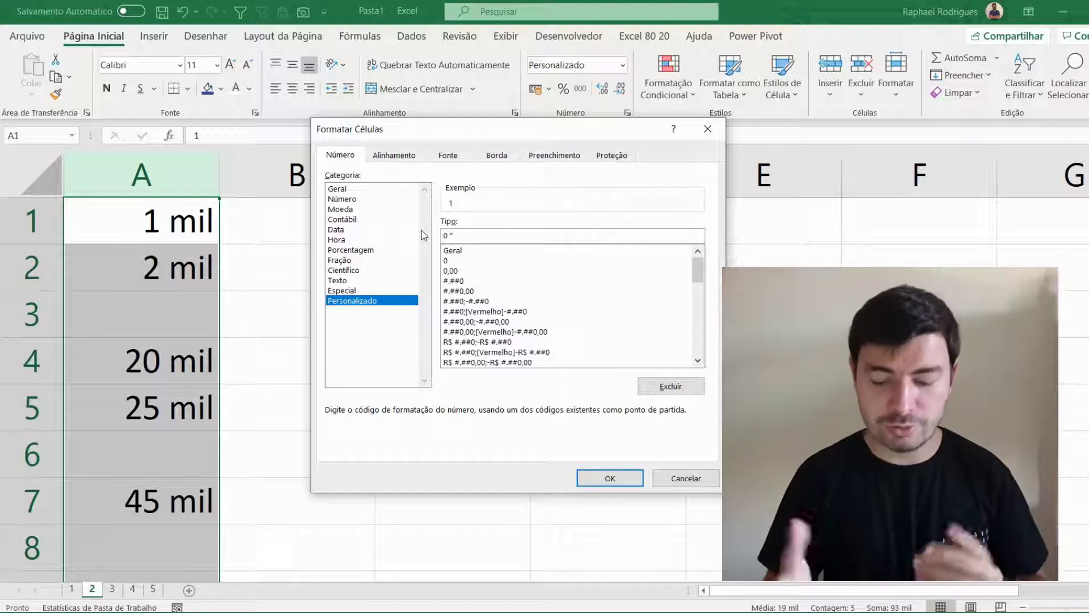
pyautogui.write('"roupas"')
pyautogui.click(610, 478)
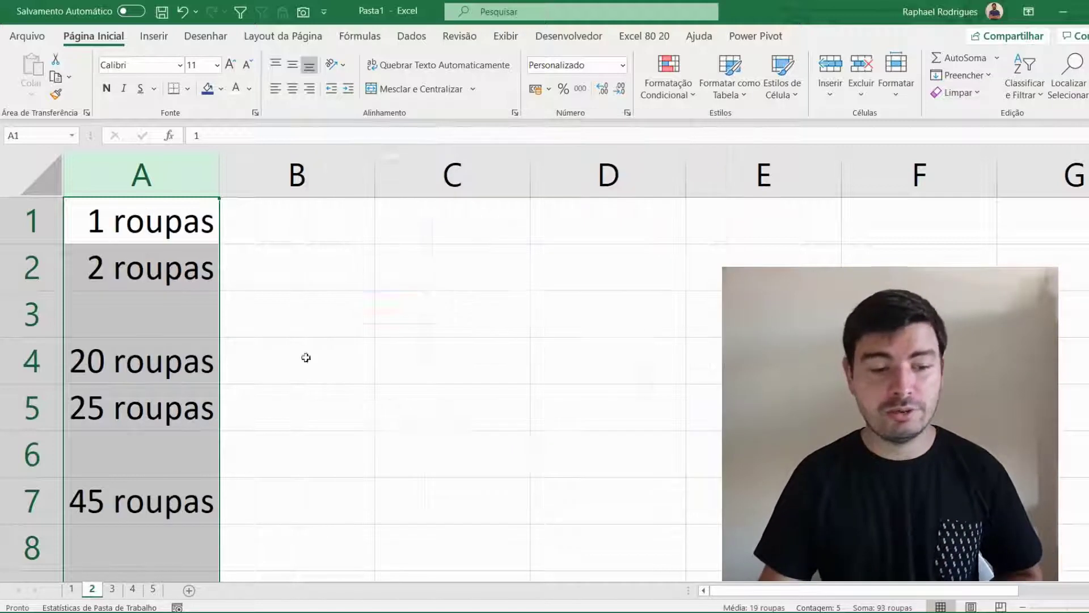
# Inspect the underlying values of cells A2, A4 and A5 and the sum formula in A7.
pyautogui.click(178, 267)
pyautogui.click(177, 348)
pyautogui.click(165, 401)
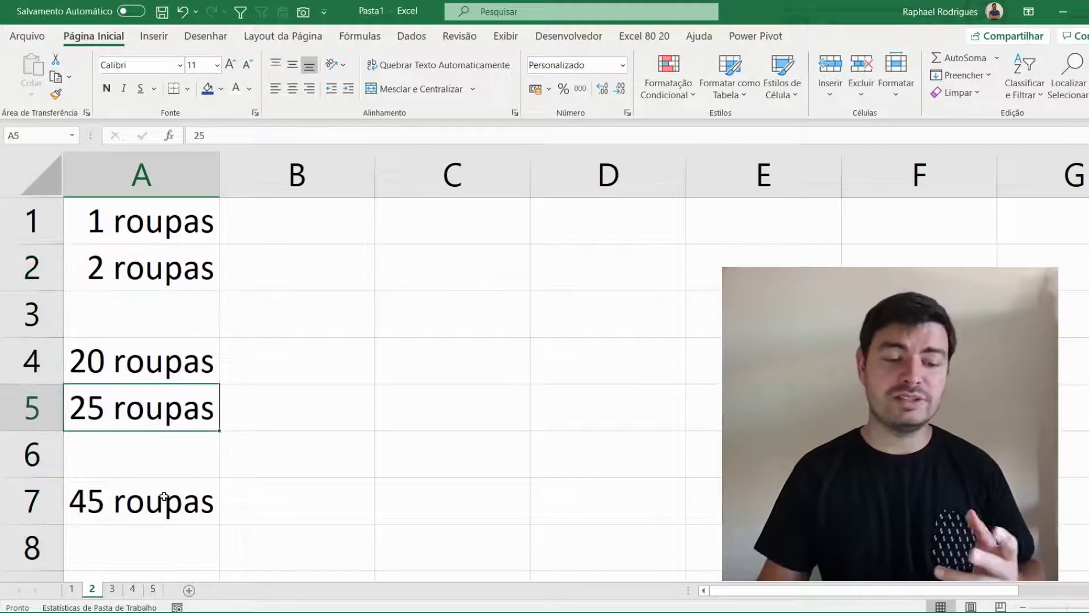
pyautogui.click(164, 496)
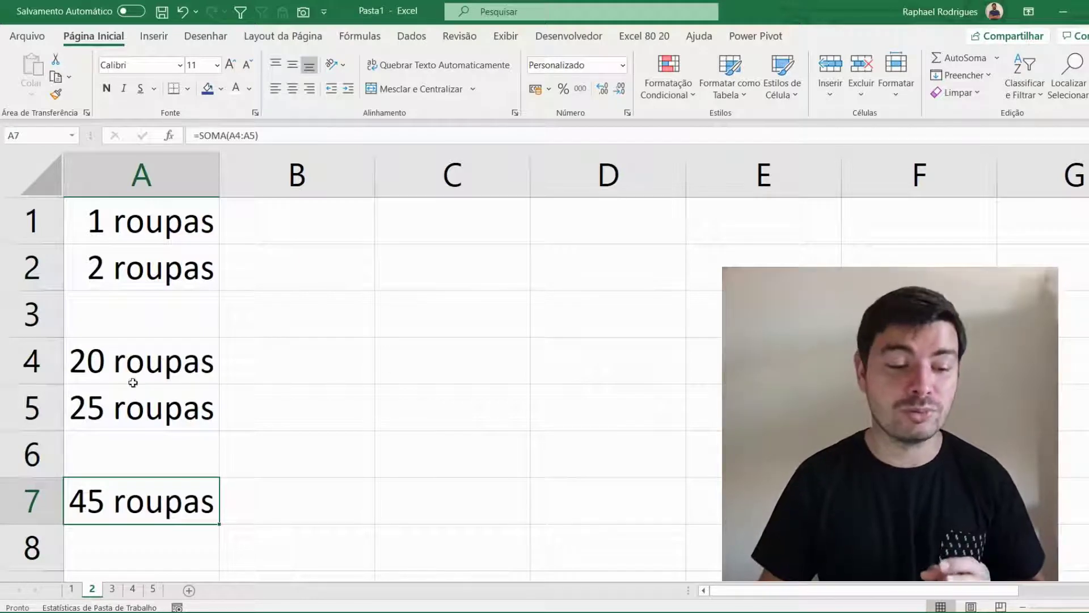
pyautogui.click(142, 359)
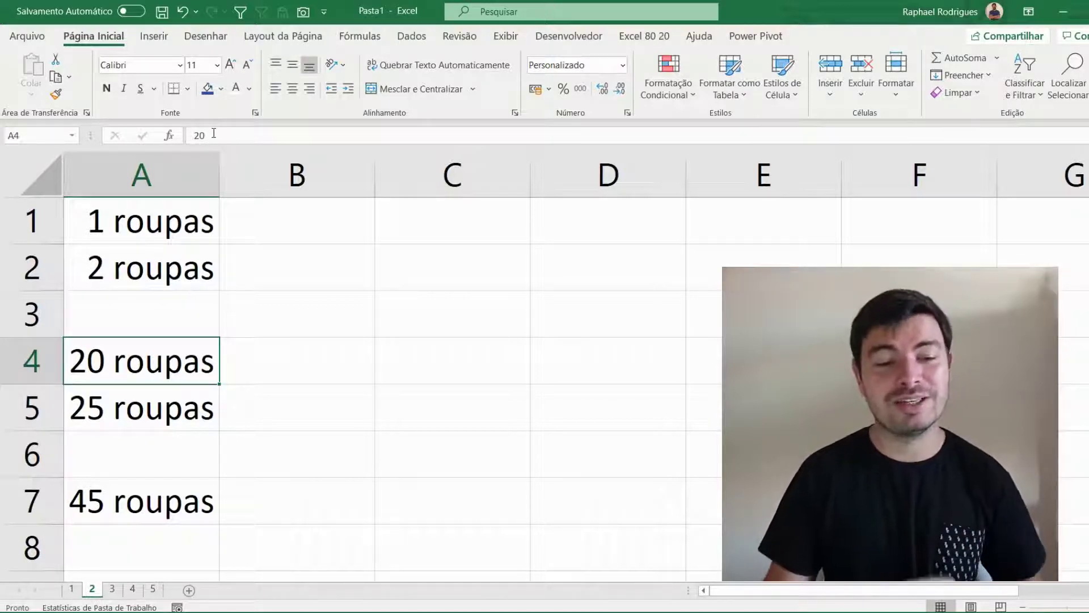
pyautogui.moveTo(149, 361); pyautogui.dragTo(153, 418)
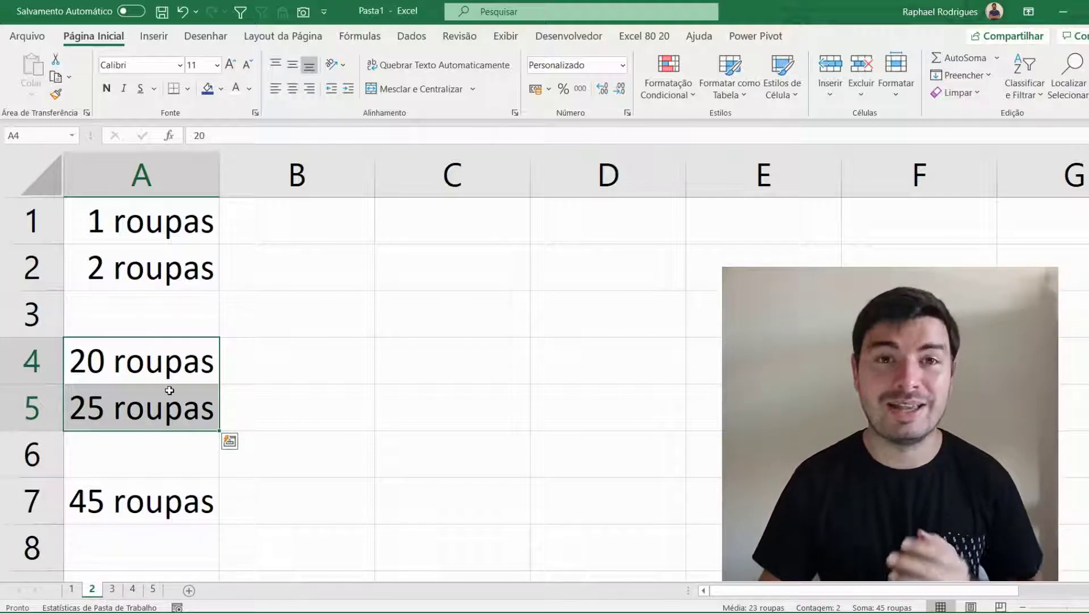
pyautogui.click(304, 333)
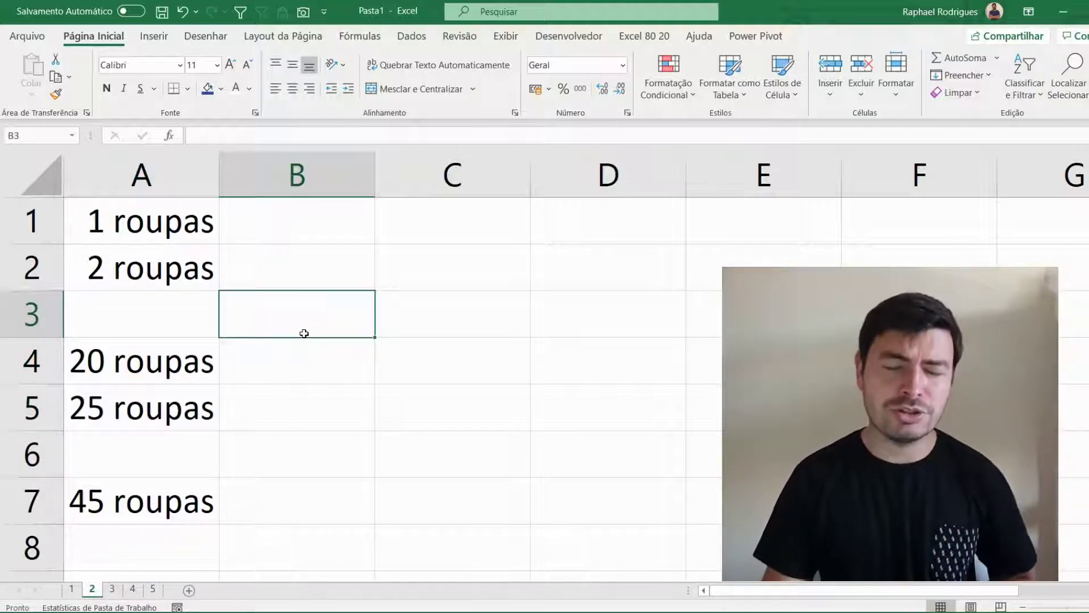
# Go to sheet 3 and review the Dia and Vendedor columns of the table.
pyautogui.click(112, 589)
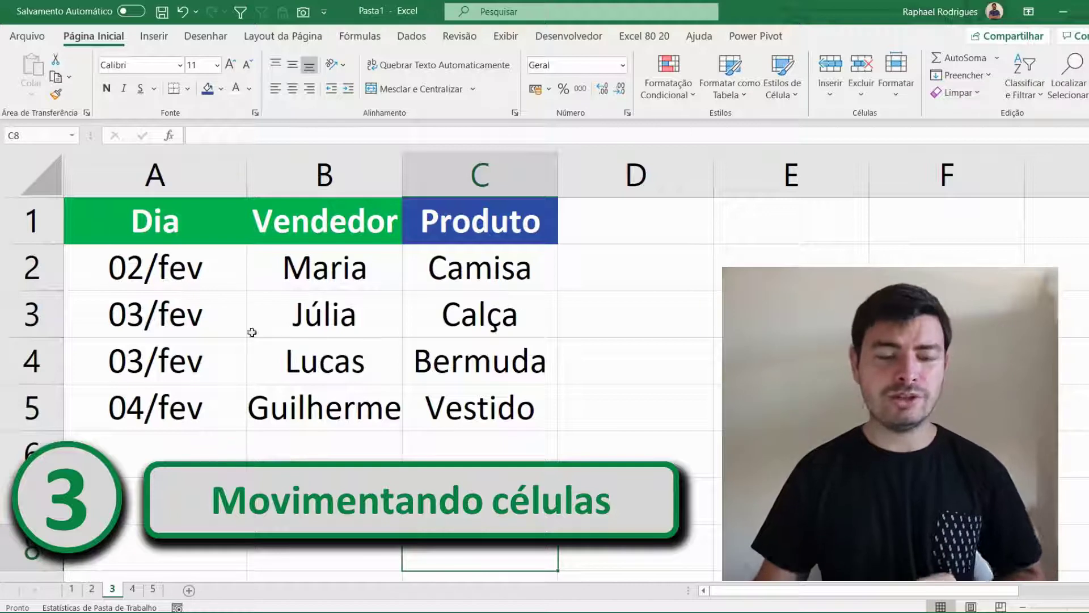
pyautogui.moveTo(152, 231); pyautogui.dragTo(152, 412)
pyautogui.click(295, 230)
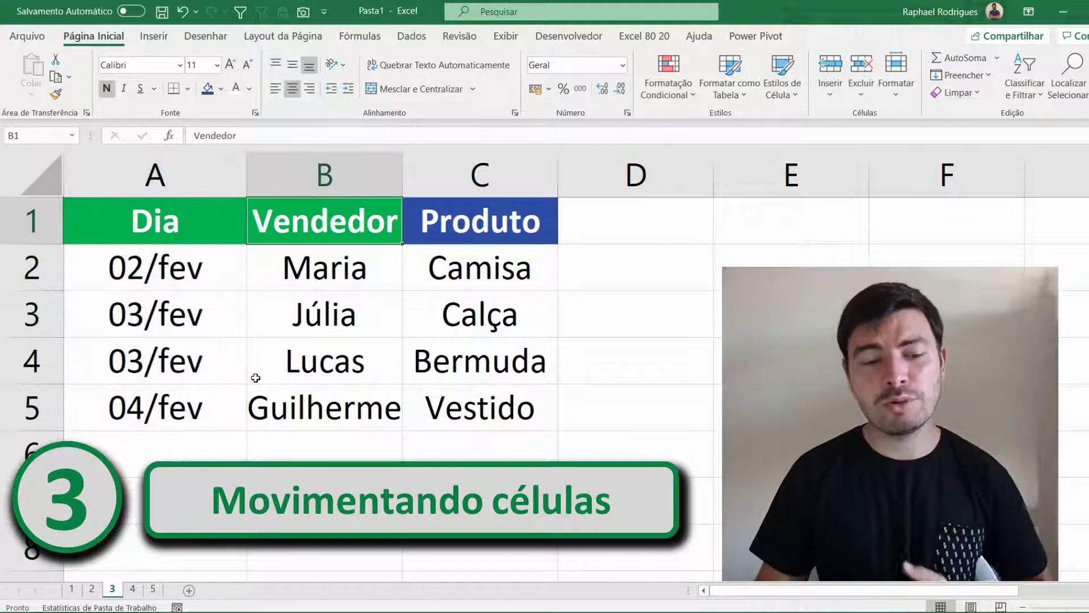
pyautogui.moveTo(339, 230); pyautogui.dragTo(323, 399)
pyautogui.press('Right')
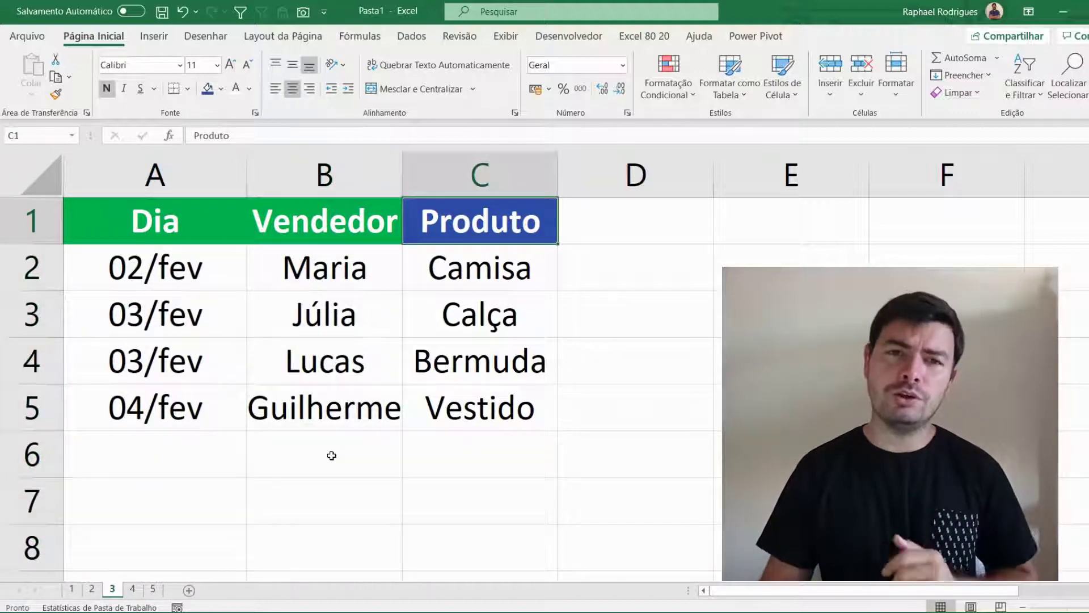
# Move the Produto cells C1:C5 out of the table to F4:F8, and from there to E1:E5.
pyautogui.moveTo(497, 237); pyautogui.dragTo(463, 387)
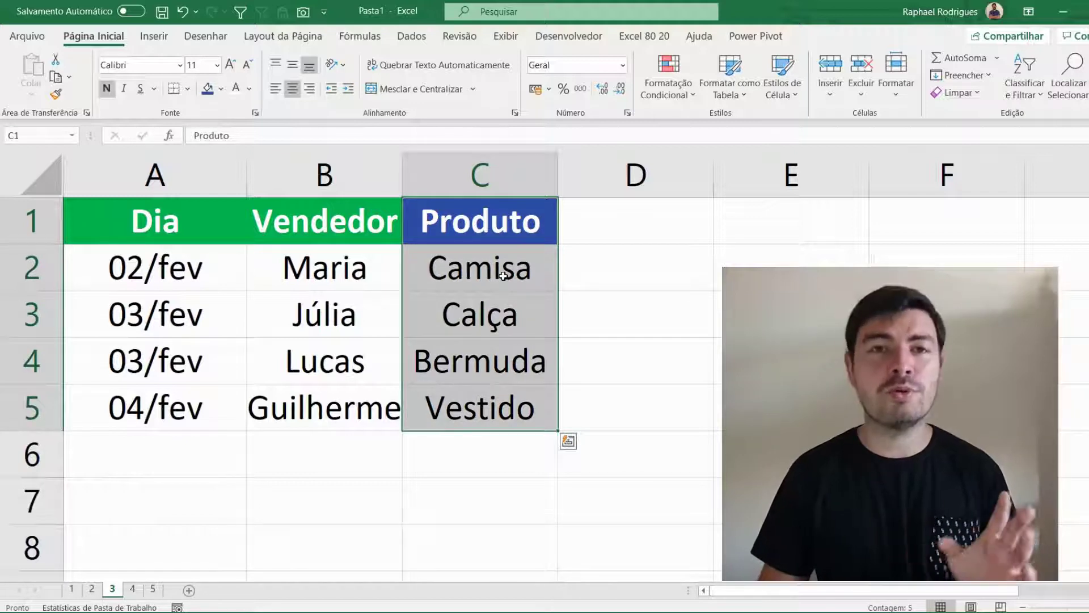
pyautogui.moveTo(475, 237); pyautogui.dragTo(465, 397)
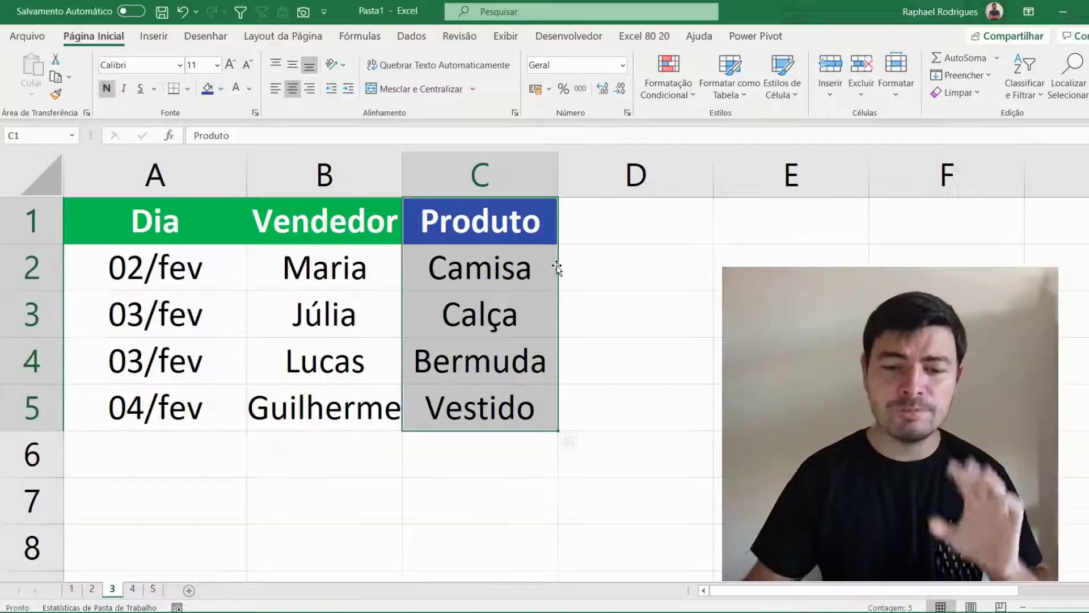
pyautogui.moveTo(556, 267); pyautogui.dragTo(925, 421)
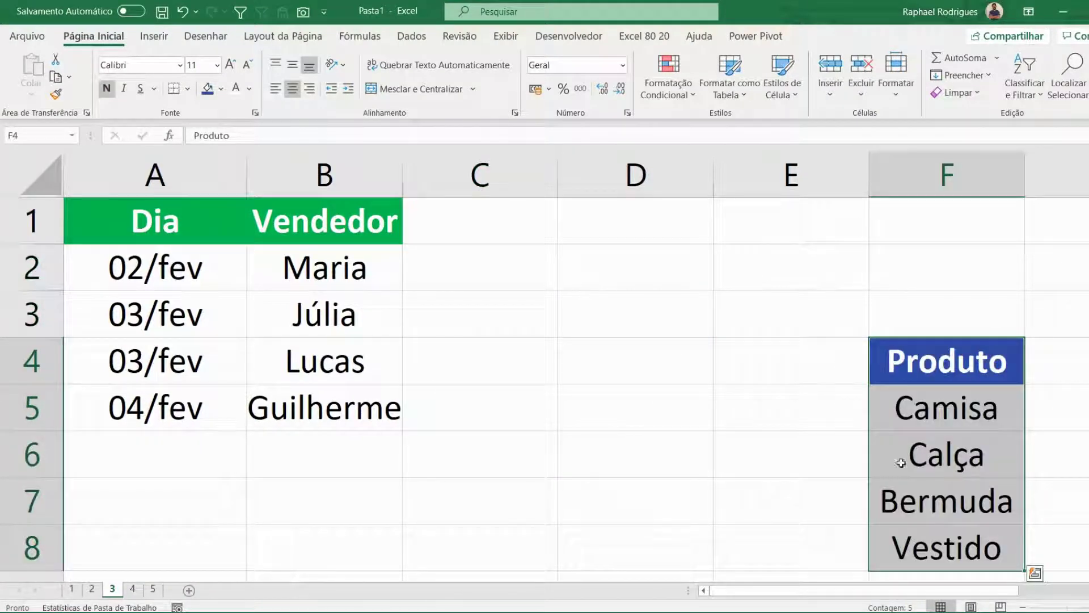
pyautogui.moveTo(870, 380); pyautogui.dragTo(795, 223)
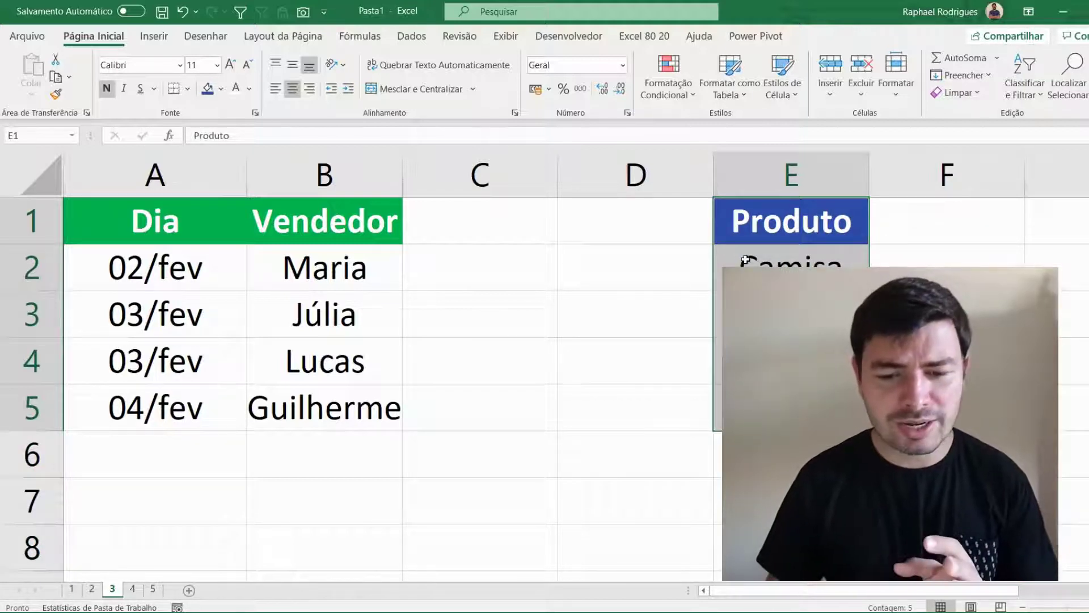
# Try to move the Produto cells from E1:E5 onto the Vendedor cells B1:B5, declining to replace the existing data.
pyautogui.moveTo(712, 231); pyautogui.dragTo(314, 238)
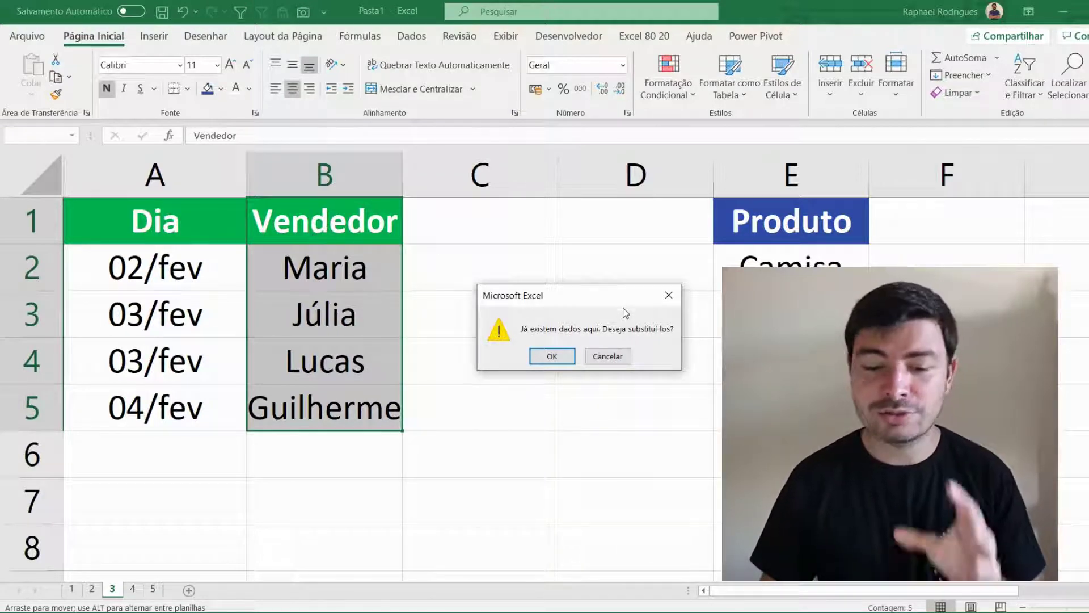
pyautogui.click(608, 356)
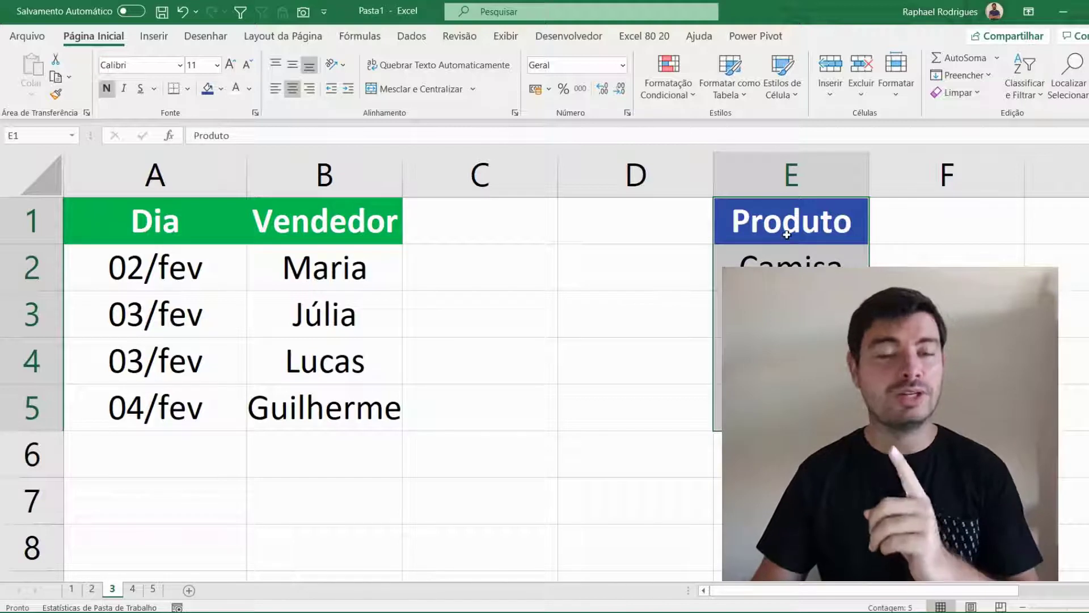
# Insert the Produto cells between the Dia and Vendedor columns as B1:B5 and place a copy of them in E1:E5.
pyautogui.moveTo(713, 277); pyautogui.dragTo(524, 302)
pyautogui.press('shift')
pyautogui.moveTo(556, 270); pyautogui.dragTo(255, 274)
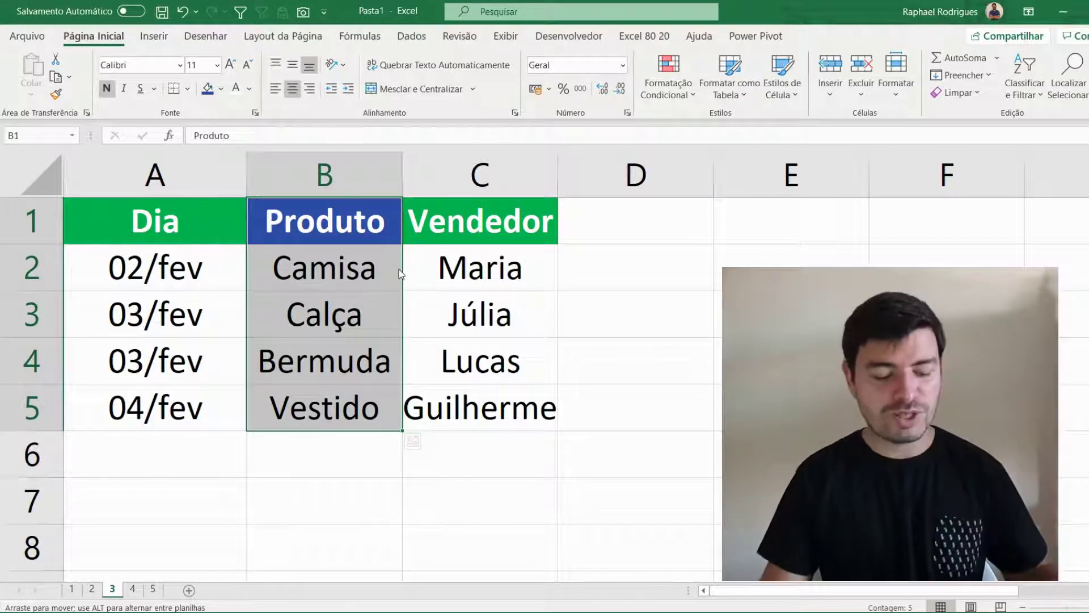
pyautogui.press('ctrl')
pyautogui.moveTo(400, 269); pyautogui.dragTo(841, 263)
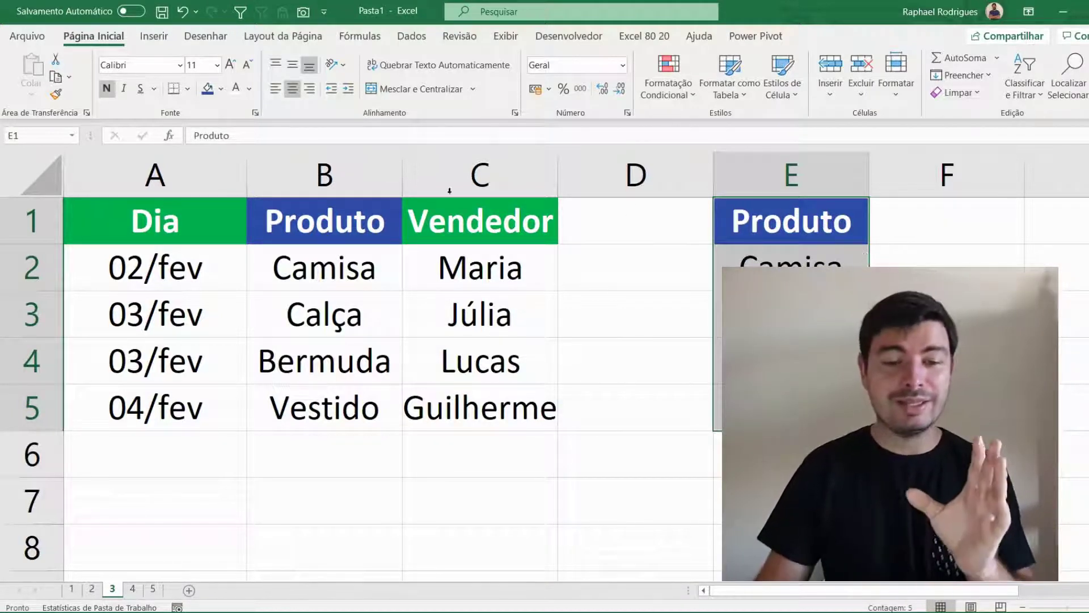
# On sheet 4, resize the orange rectangle snapped to the cell gridlines so it covers E2:F3, 1 cm high and 3,39 cm wide.
pyautogui.hotkey('ctrl', 'pagedown')
pyautogui.press('Escape')
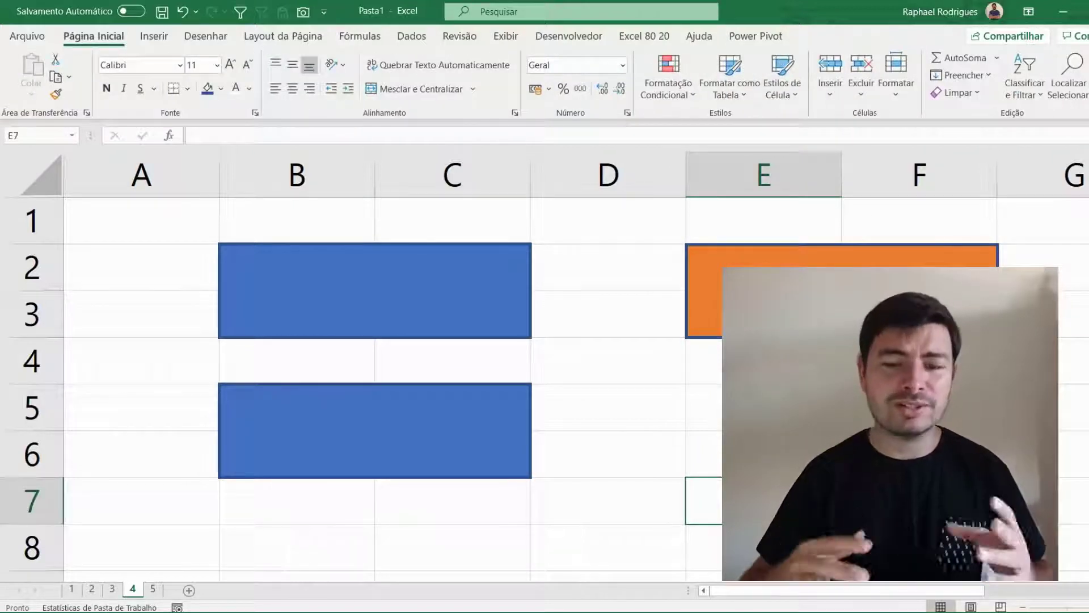
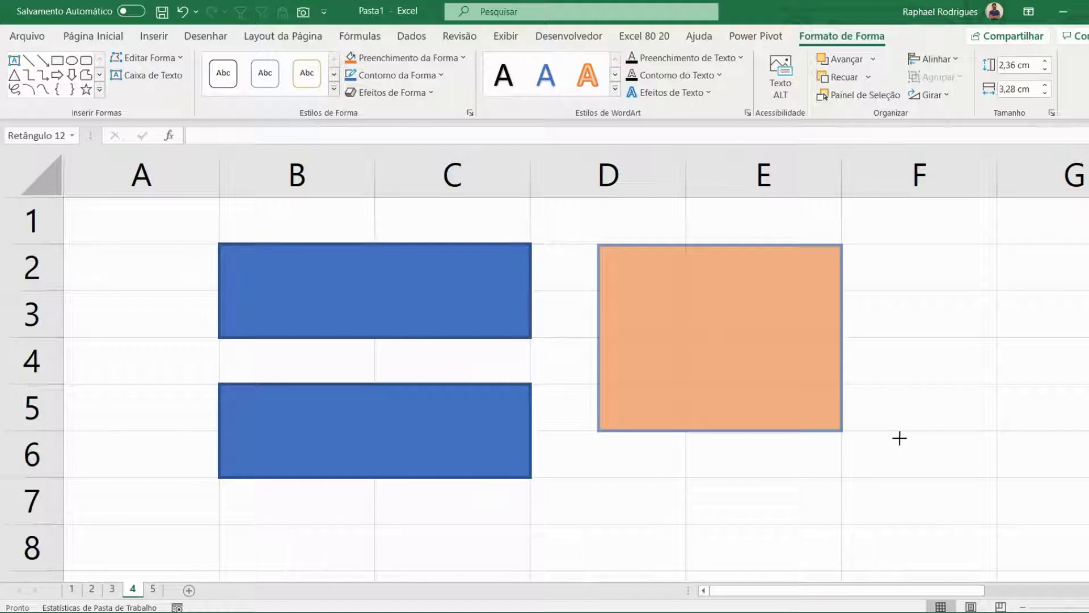
pyautogui.moveTo(900, 438)
pyautogui.mouseDown()
pyautogui.moveTo(980, 430)
pyautogui.moveTo(801, 397)
pyautogui.mouseUp()
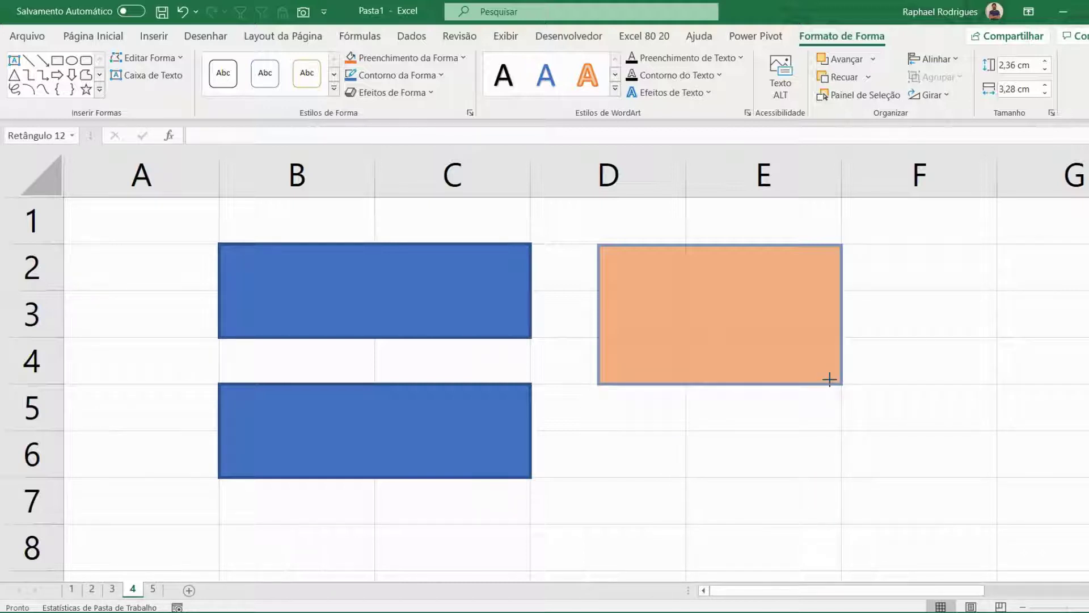
pyautogui.moveTo(830, 379)
pyautogui.mouseDown()
pyautogui.moveTo(1088, 377)
pyautogui.moveTo(717, 321)
pyautogui.moveTo(977, 341)
pyautogui.moveTo(780, 320)
pyautogui.moveTo(782, 309)
pyautogui.moveTo(807, 318)
pyautogui.moveTo(678, 280)
pyautogui.moveTo(843, 282)
pyautogui.moveTo(675, 284)
pyautogui.moveTo(847, 286)
pyautogui.moveTo(747, 277)
pyautogui.moveTo(816, 287)
pyautogui.mouseUp()
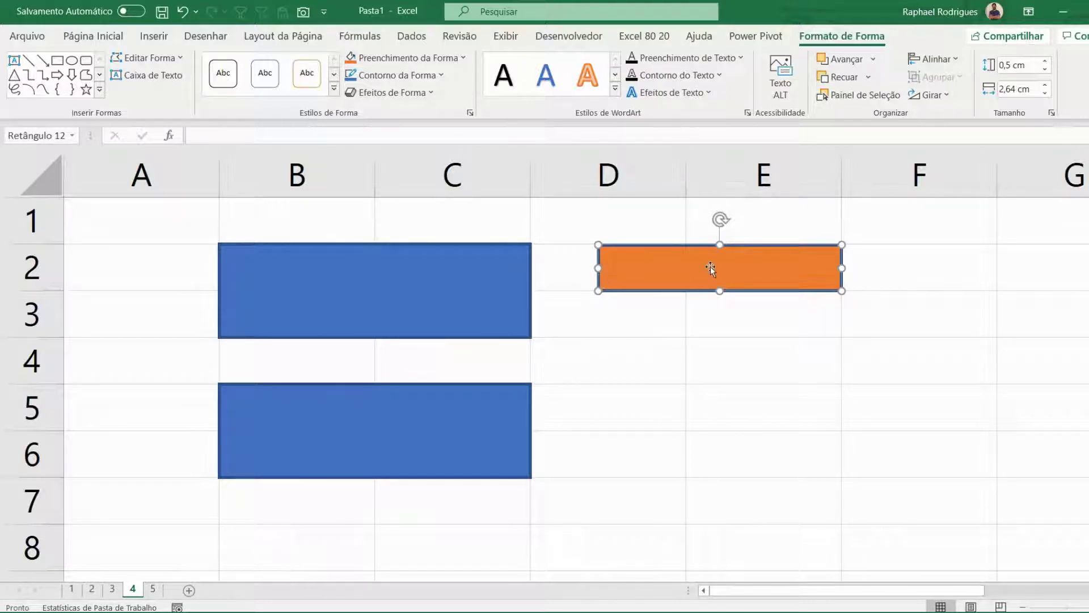
pyautogui.moveTo(598, 268); pyautogui.dragTo(668, 267)
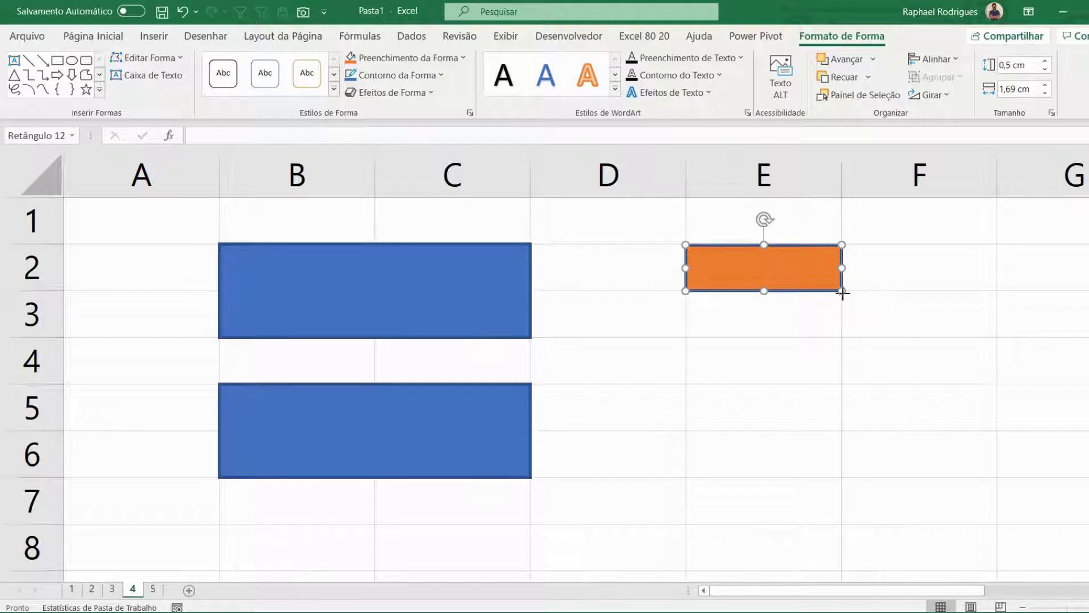
pyautogui.moveTo(842, 293); pyautogui.dragTo(971, 328)
pyautogui.click(880, 448)
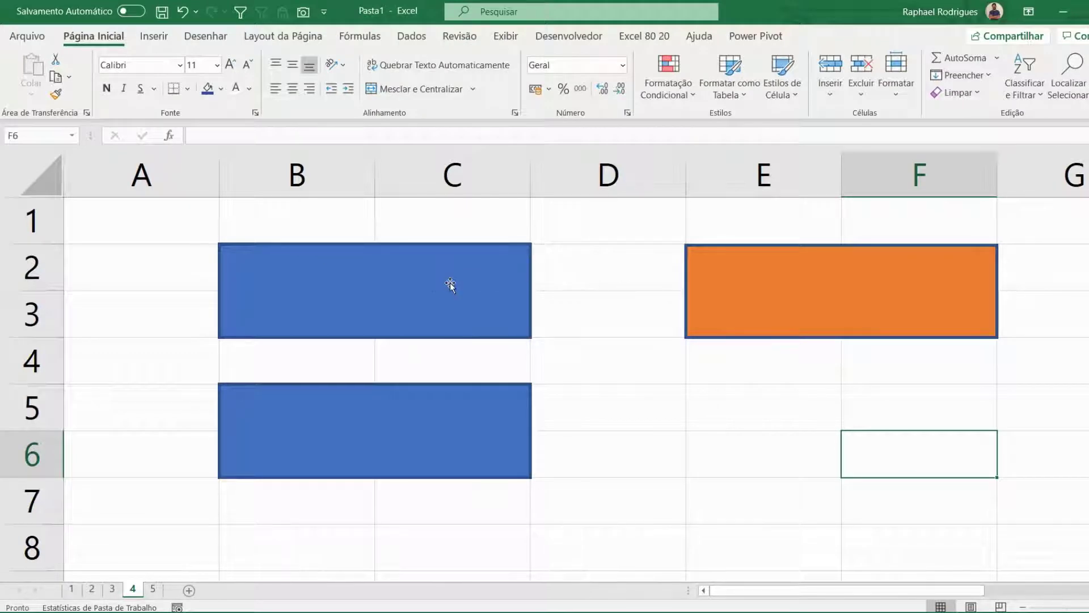
# Duplicate the orange rectangle and place the copy directly below it, snapped to cells E5:F6.
pyautogui.click(835, 278)
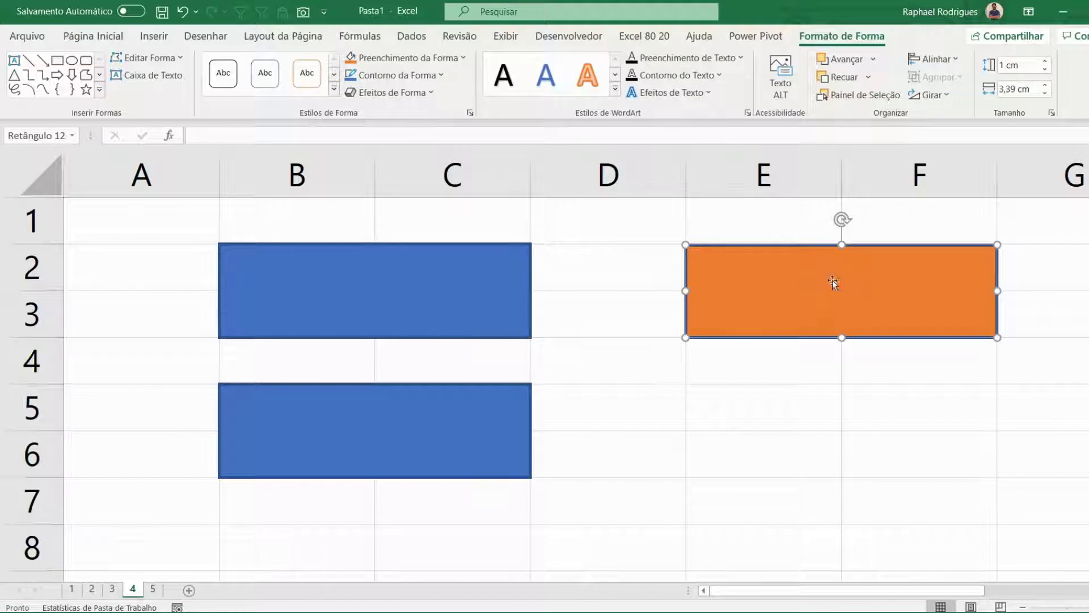
pyautogui.hotkey('ctrl', 'd')
pyautogui.moveTo(856, 316); pyautogui.dragTo(841, 423)
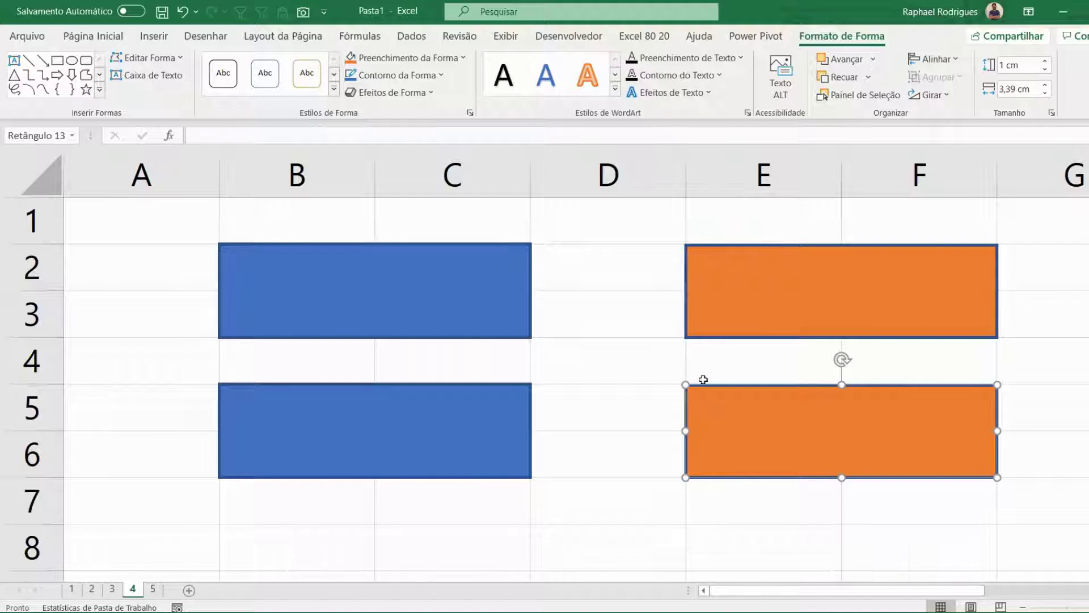
pyautogui.click(600, 438)
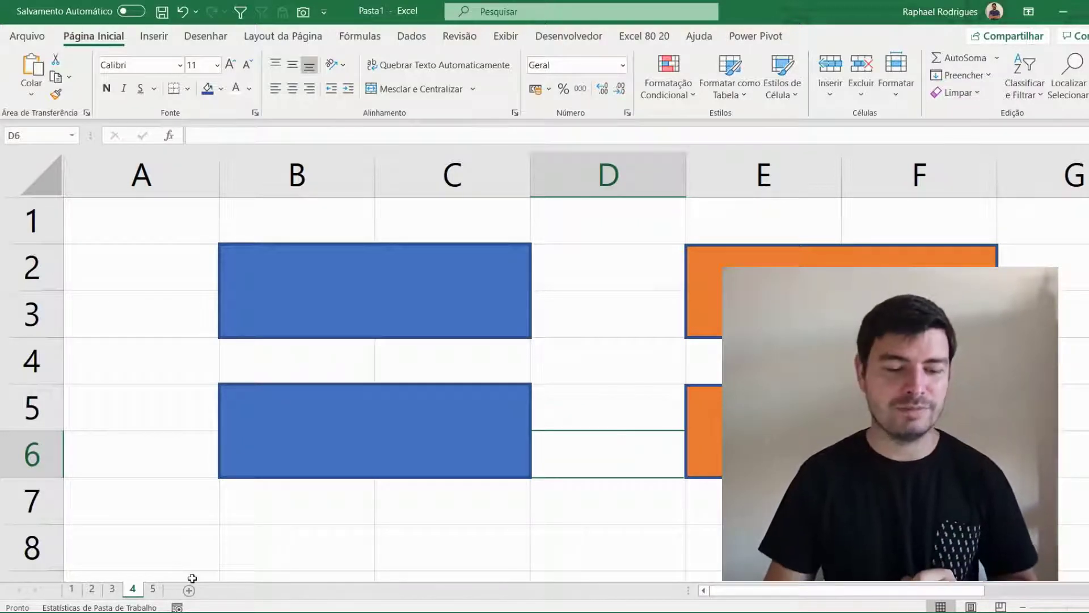
# Go to sheet 5 and enter 2 in cell A2 below the starting value 1.
pyautogui.click(152, 588)
pyautogui.click(305, 403)
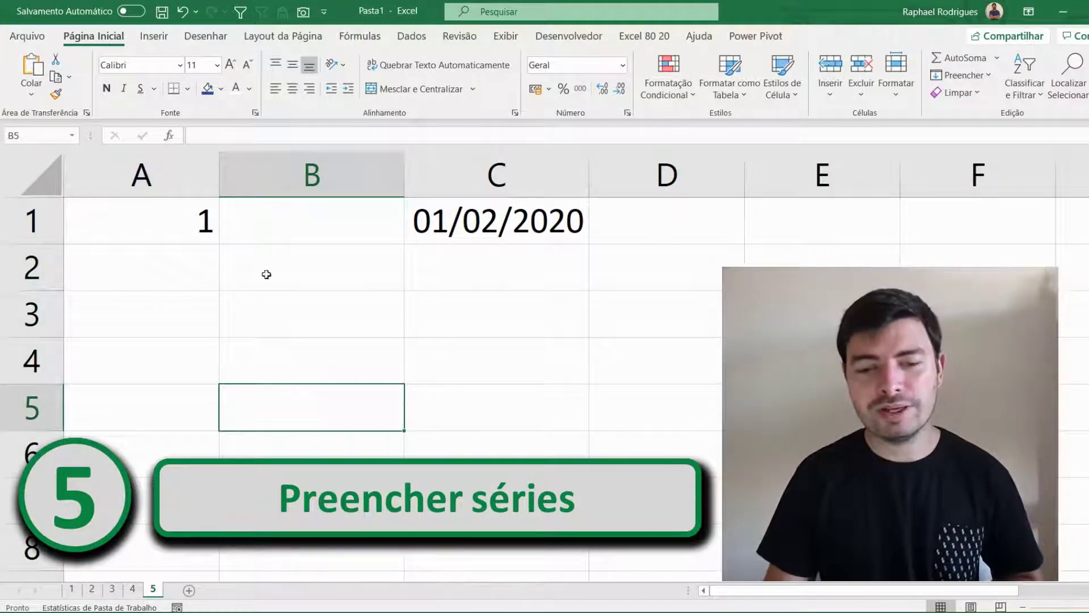
pyautogui.click(192, 274)
pyautogui.write('2')
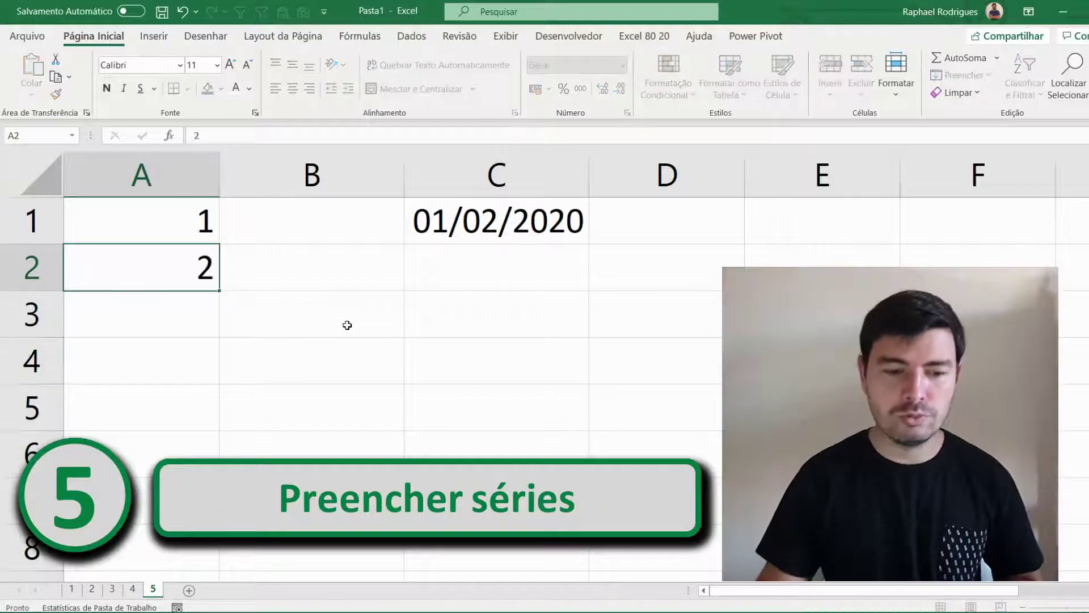
pyautogui.press('Return')
# Fill the number series from A1:A2 down to A7 and select the filled range A2:A7.
pyautogui.click(188, 214)
pyautogui.moveTo(189, 214); pyautogui.dragTo(193, 266)
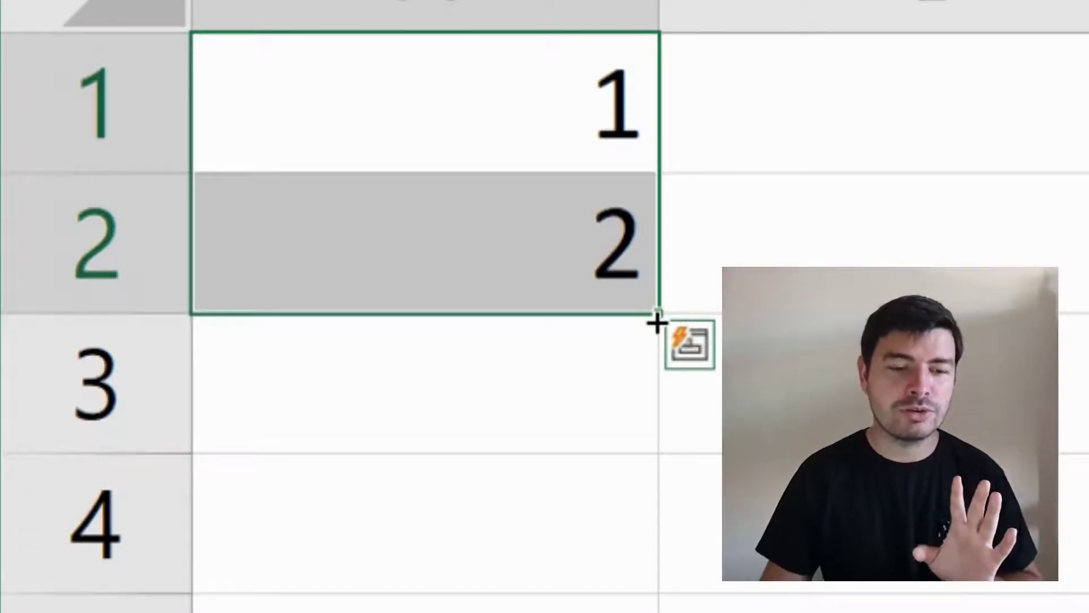
pyautogui.moveTo(656, 323); pyautogui.dragTo(647, 612)
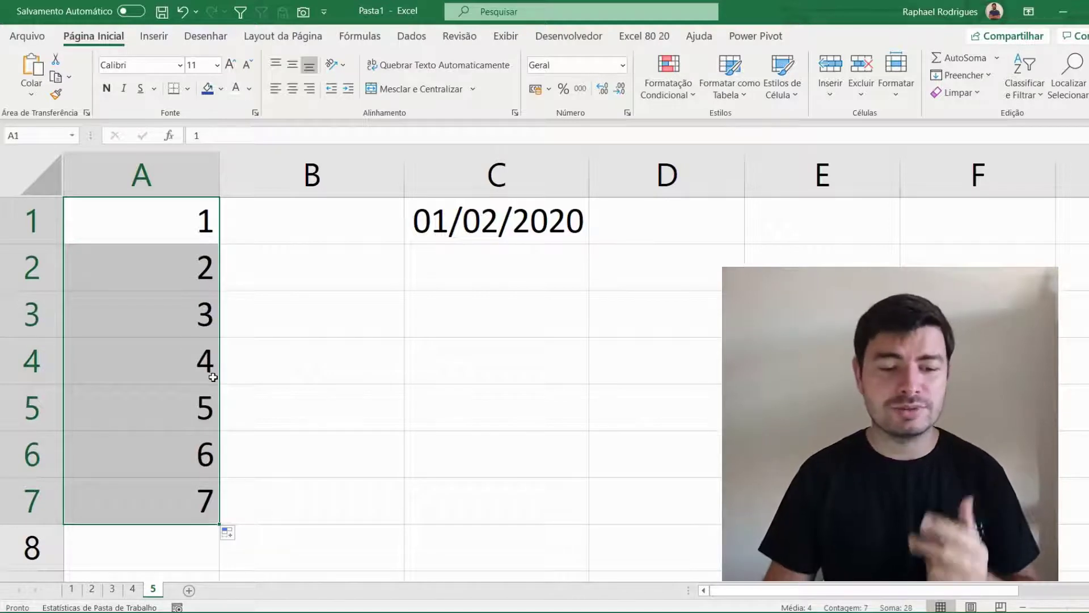
pyautogui.moveTo(195, 258); pyautogui.dragTo(180, 507)
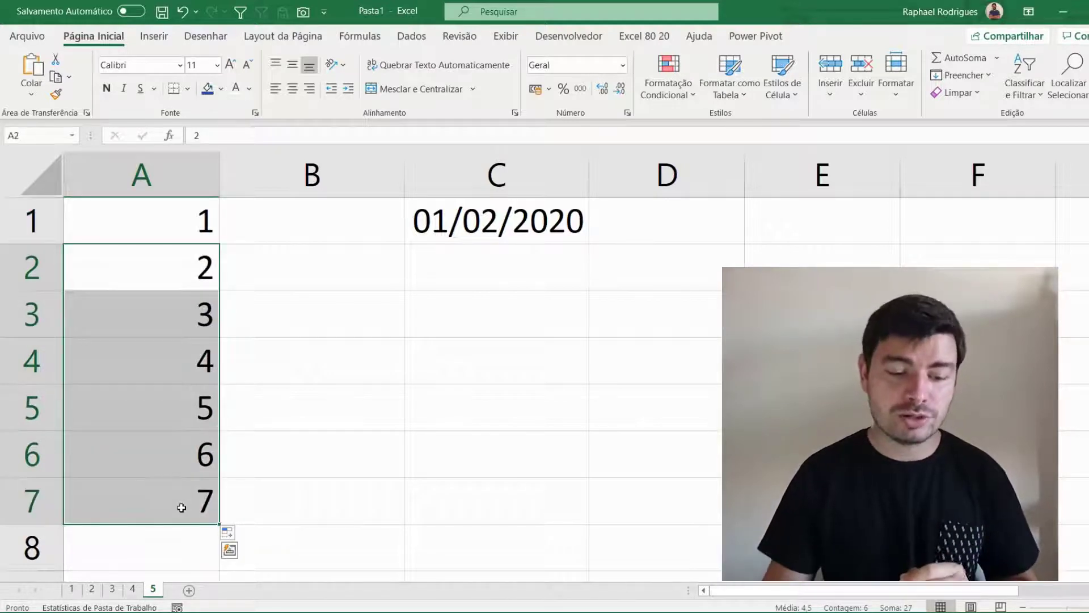
# Clear the filled numbers from A2:A7, keeping only the starting value in A1.
pyautogui.press('Delete')
pyautogui.click(291, 405)
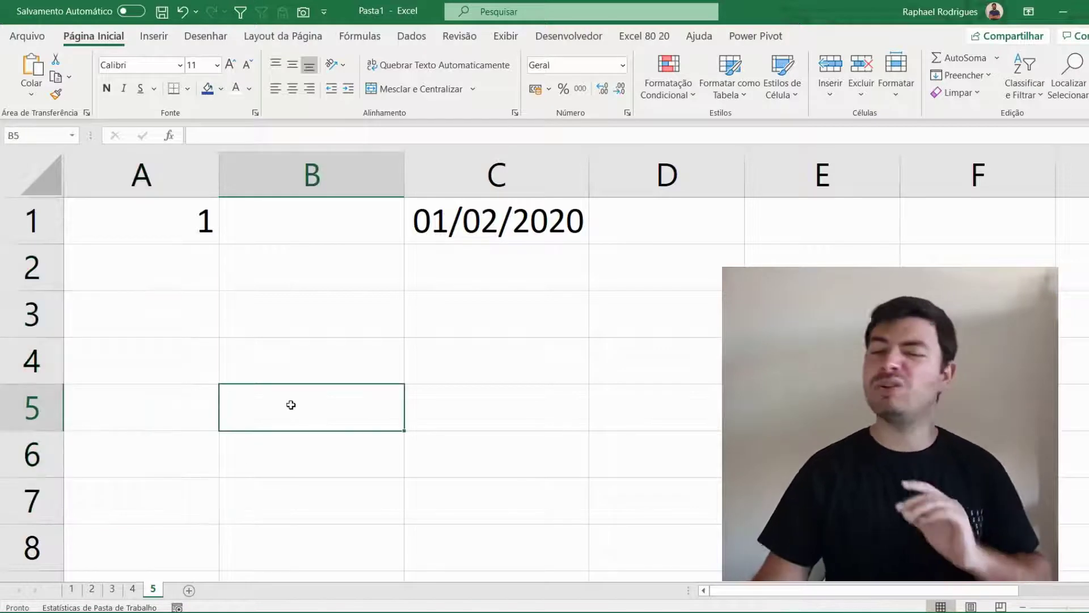
# Fill A1 alone down to A6 with the default fill and clear the cells A2:A7 below it.
pyautogui.click(173, 216)
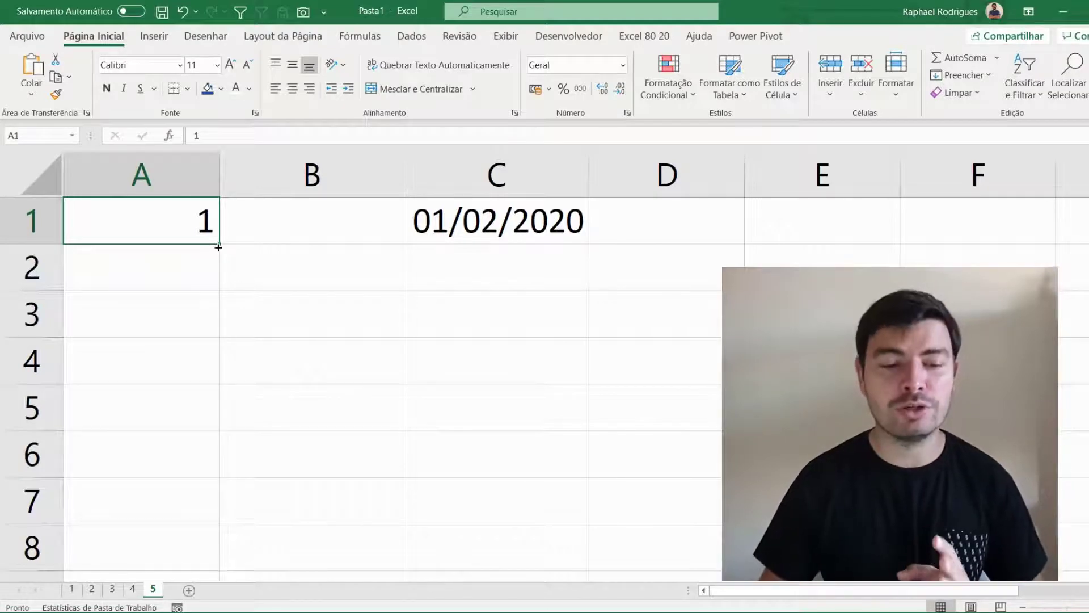
pyautogui.moveTo(219, 247); pyautogui.dragTo(210, 471)
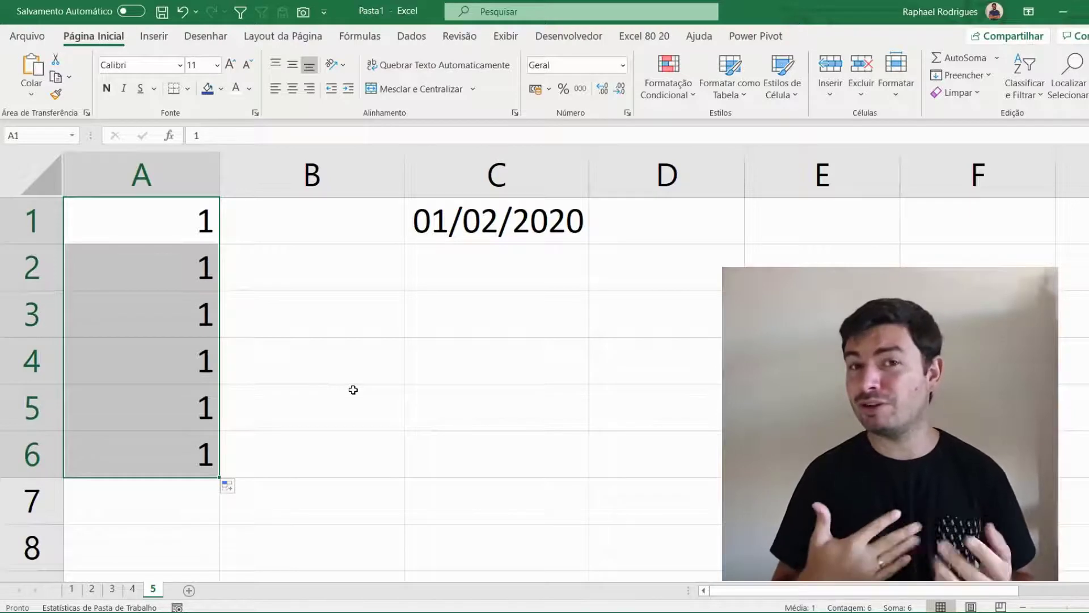
pyautogui.moveTo(183, 278); pyautogui.dragTo(176, 480)
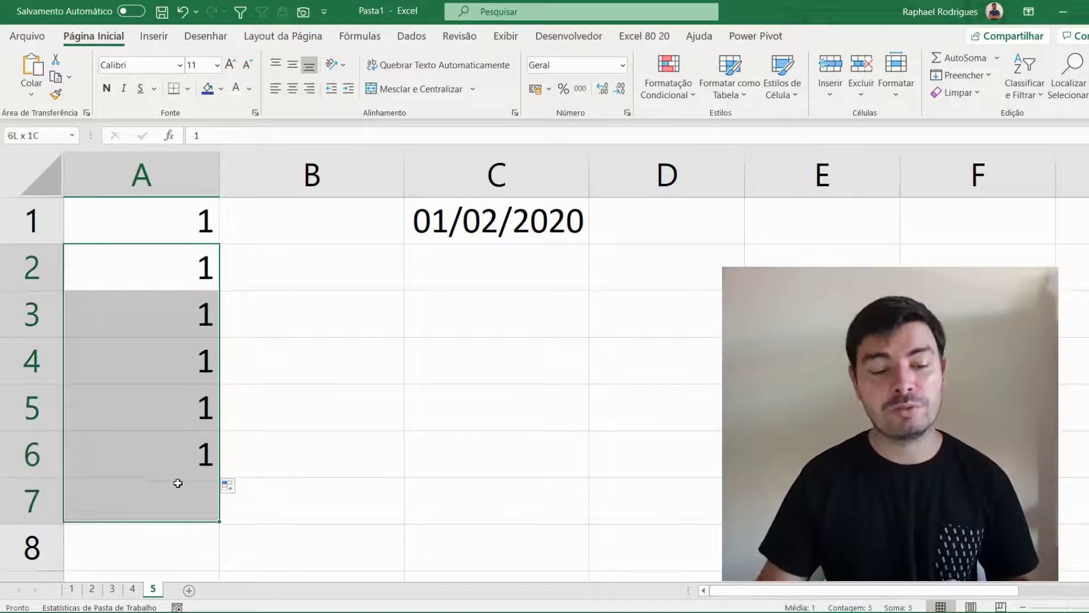
pyautogui.press('Delete')
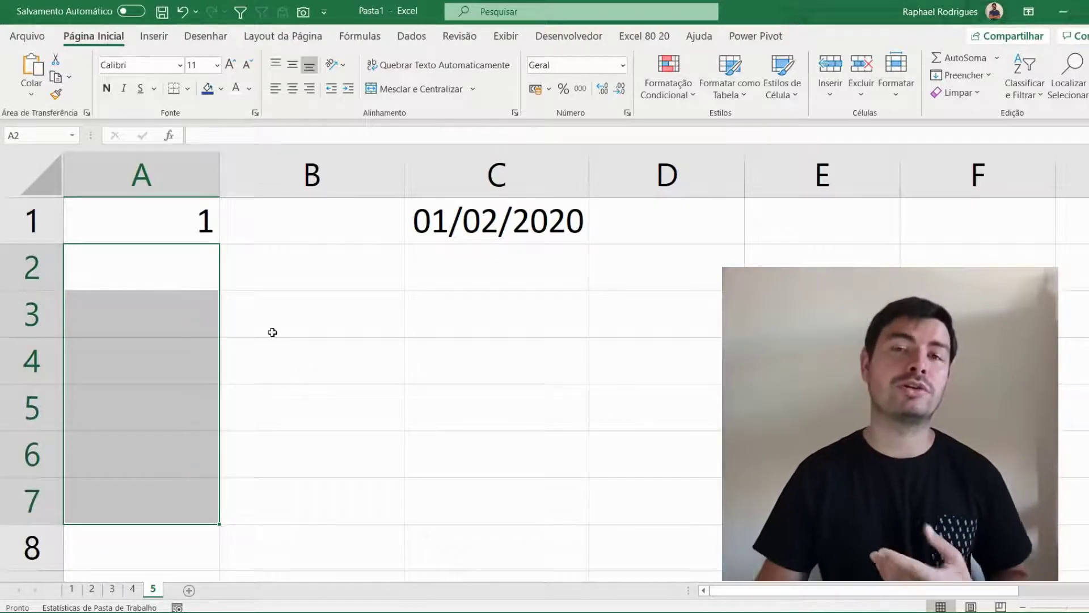
# Fill A1 down to A6 as a number series using the Preencher Série option.
pyautogui.click(201, 226)
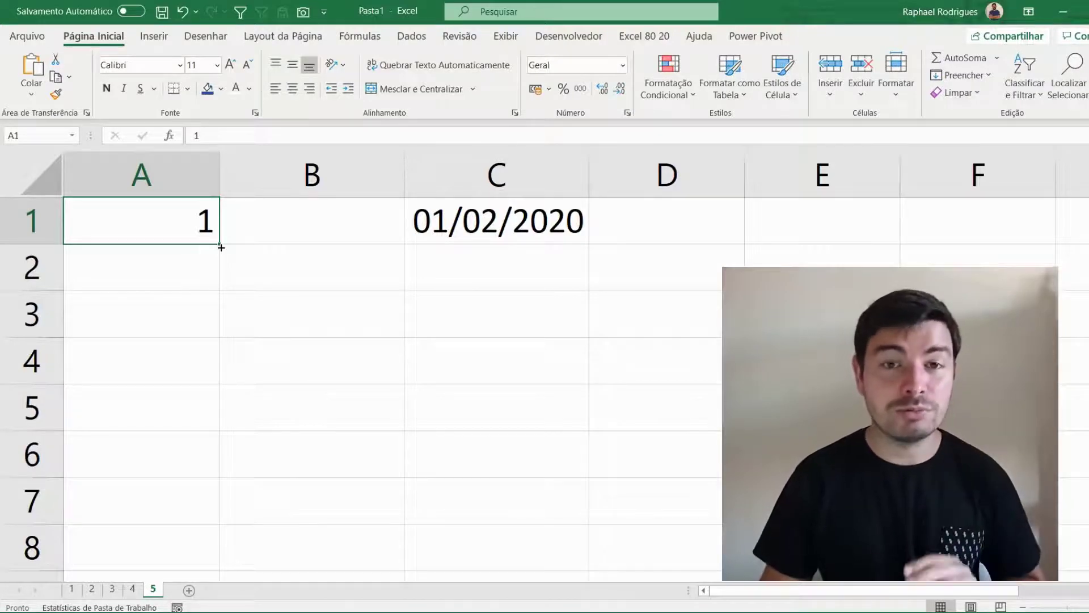
pyautogui.moveTo(221, 247); pyautogui.dragTo(206, 460)
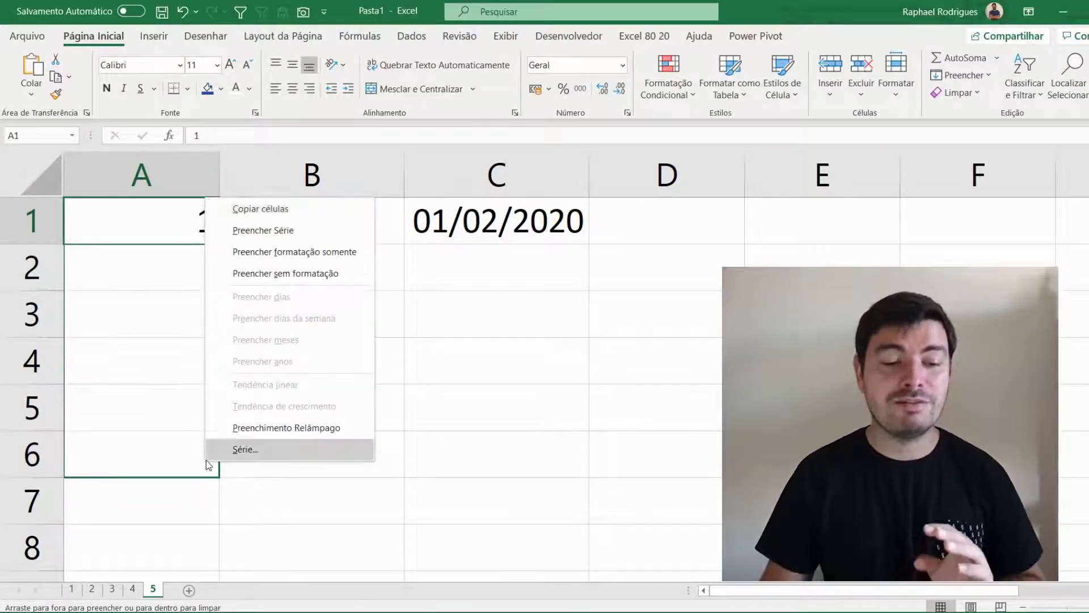
pyautogui.click(305, 227)
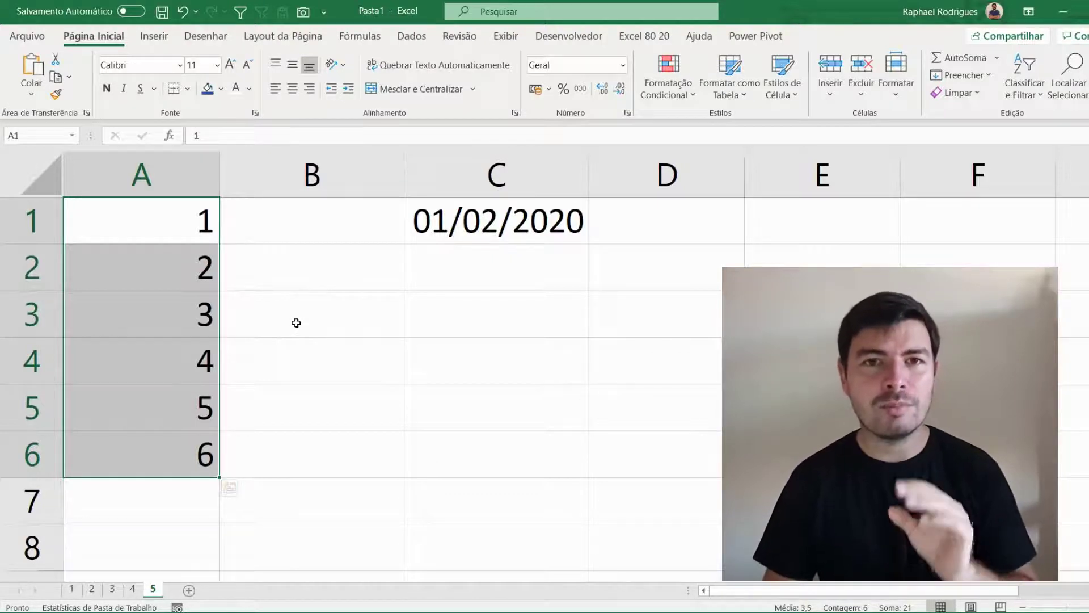
# Fill the date in C1 down to C6 in daily increments.
pyautogui.press('Right')
pyautogui.press('Right')
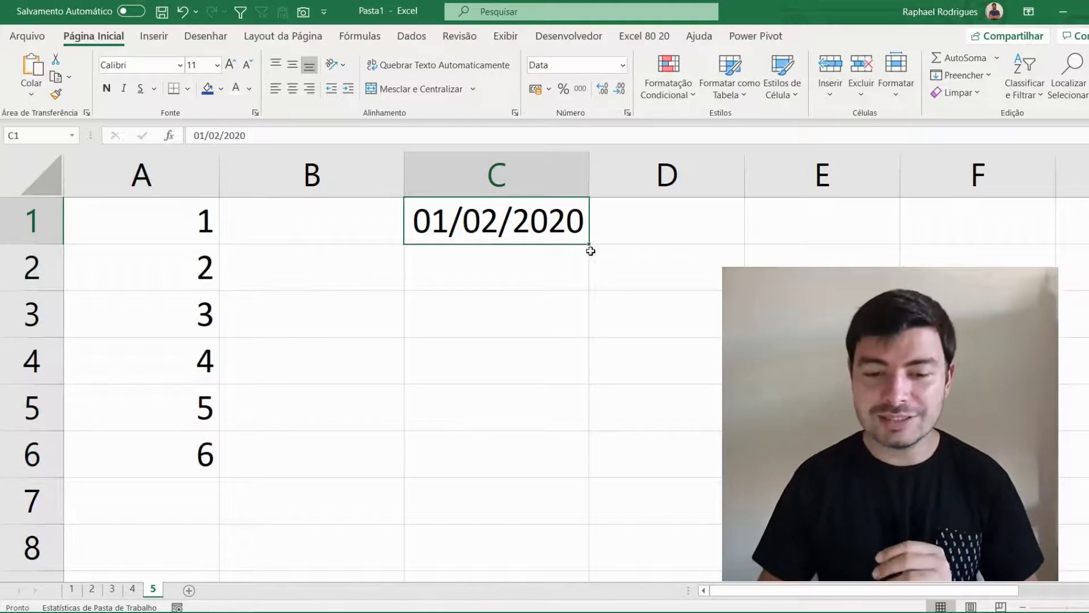
pyautogui.moveTo(590, 245); pyautogui.dragTo(591, 478)
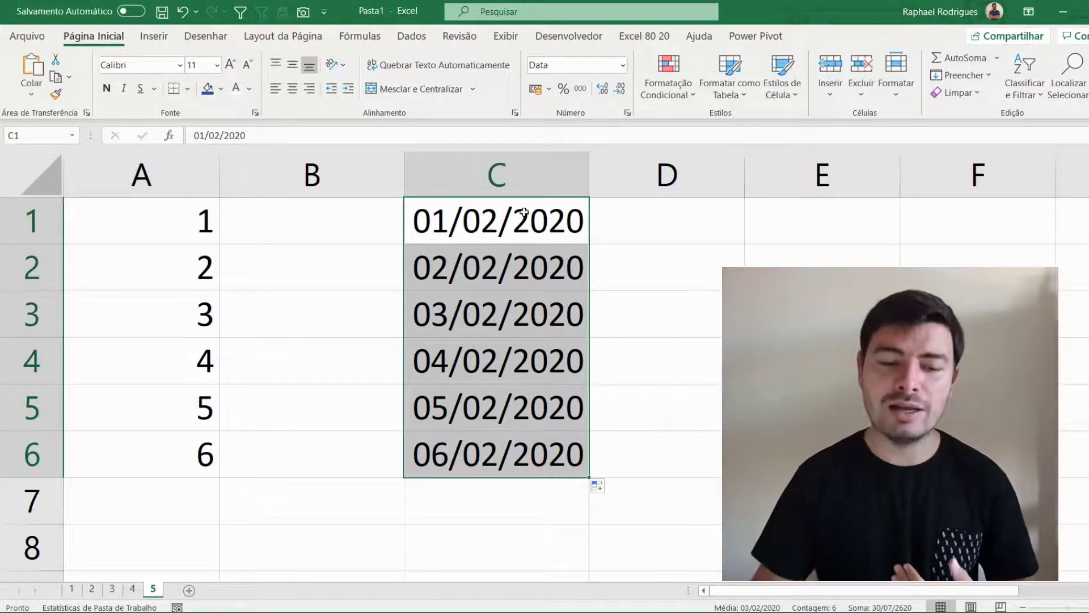
# Copy the date from C1 into D1 and autofit the width of column D.
pyautogui.hotkey('shift', 'Up')
pyautogui.click(492, 226)
pyautogui.hotkey('ctrl', 'c')
pyautogui.click(620, 220)
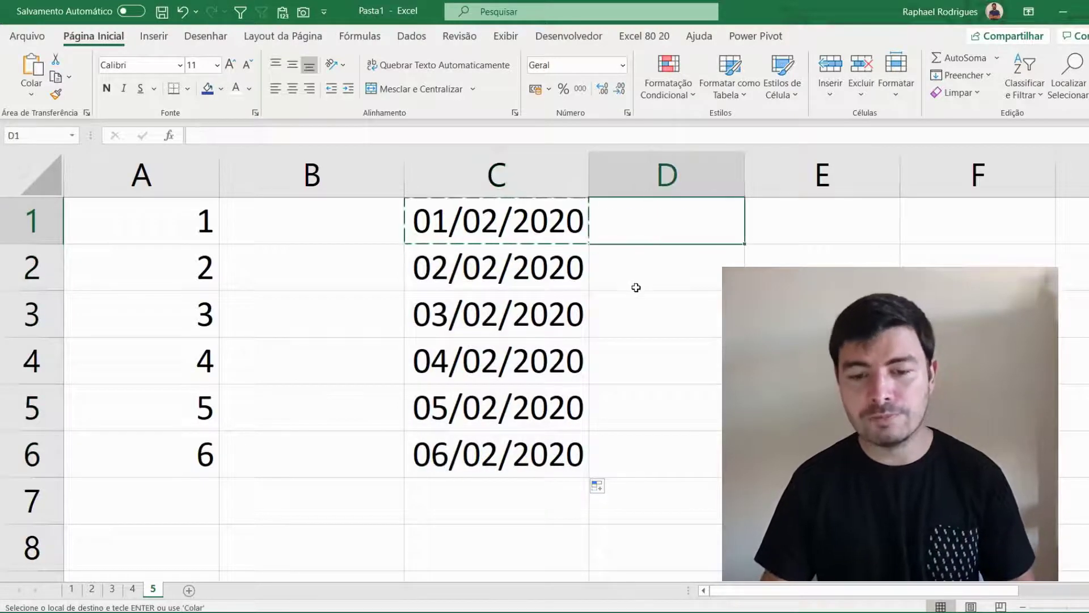
pyautogui.hotkey('ctrl', 'v')
pyautogui.doubleClick(745, 170)
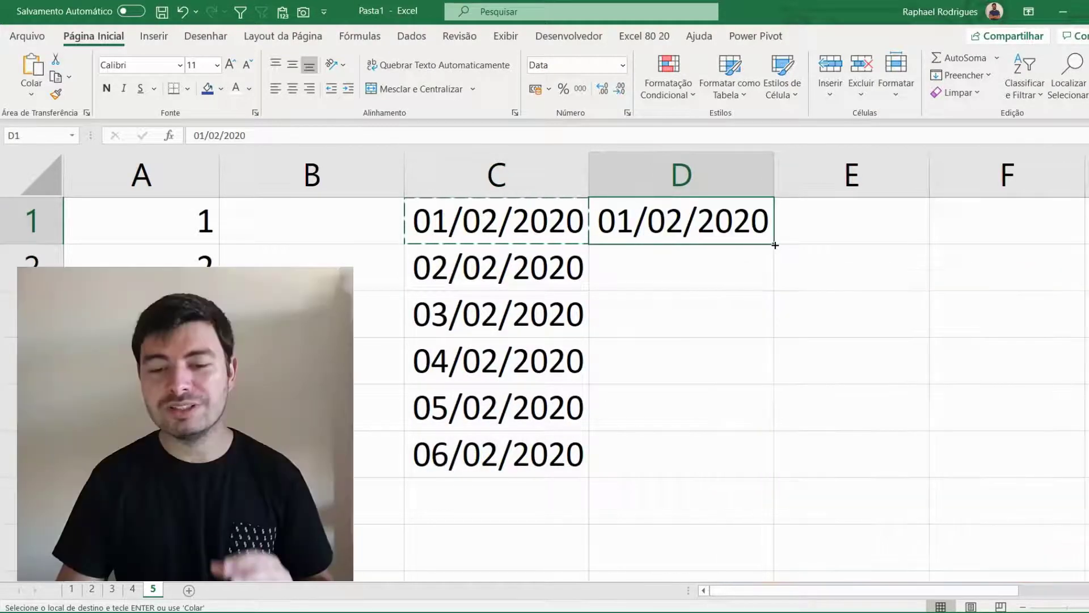
# Fill the date in D1 down to D6 in monthly increments using the Preencher meses option.
pyautogui.moveTo(775, 245); pyautogui.dragTo(760, 483)
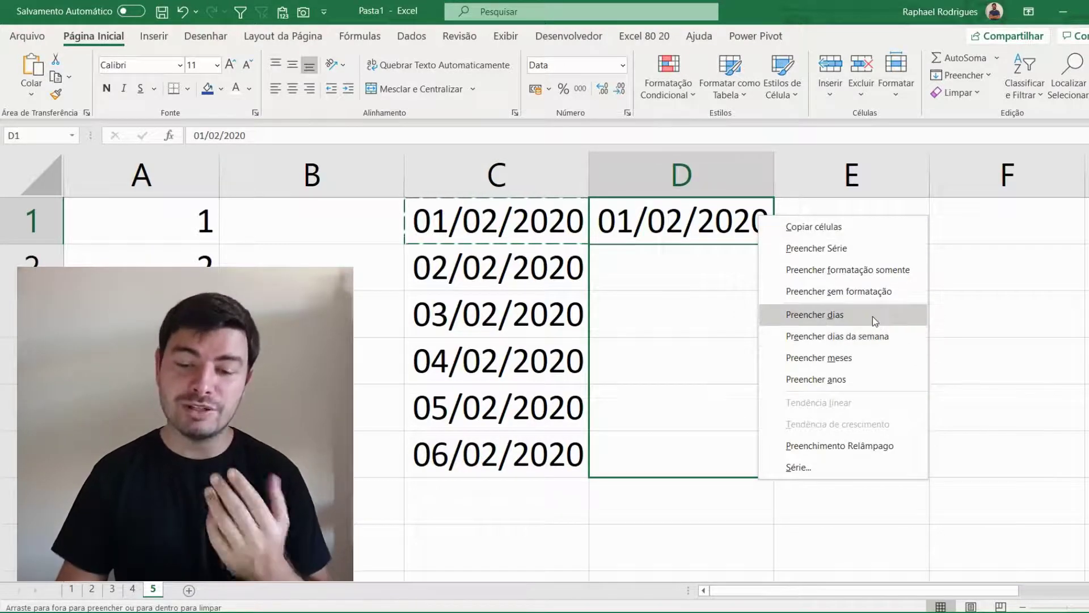
pyautogui.click(860, 360)
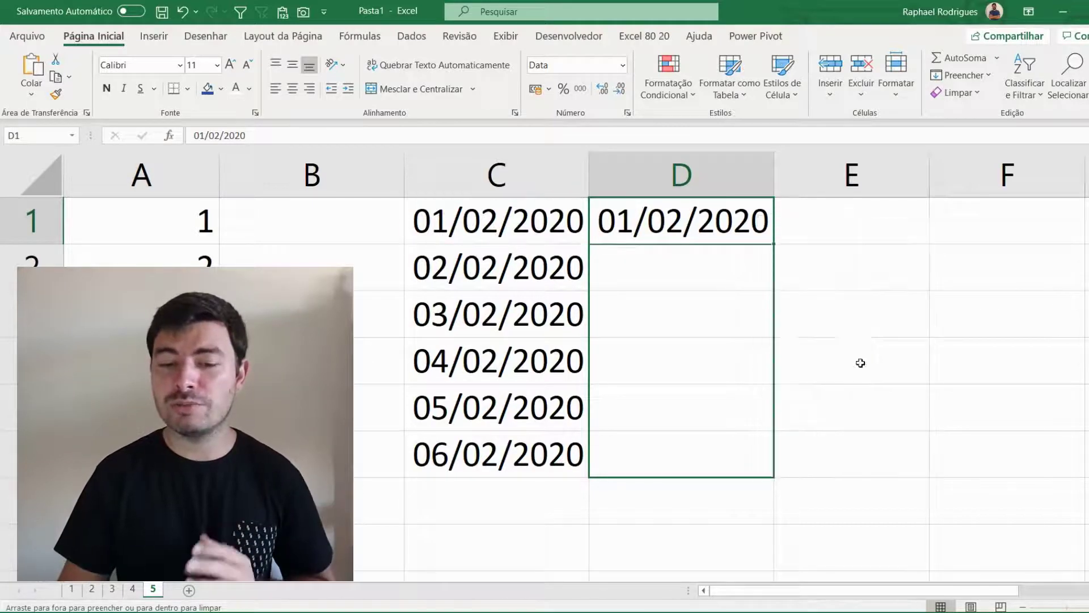
pyautogui.click(669, 225)
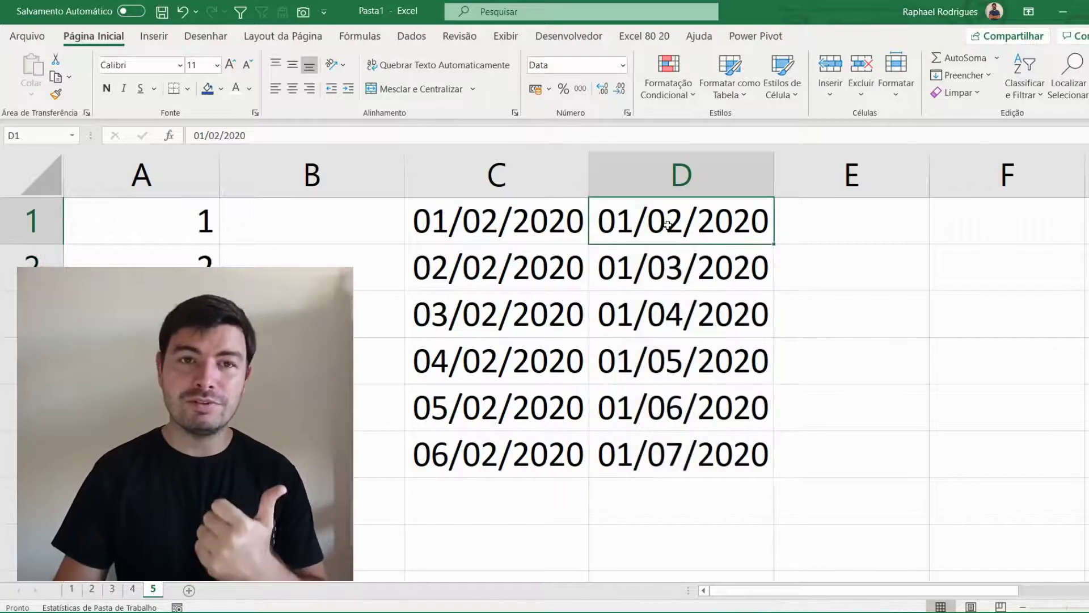
pyautogui.click(674, 262)
pyautogui.click(673, 311)
pyautogui.click(663, 367)
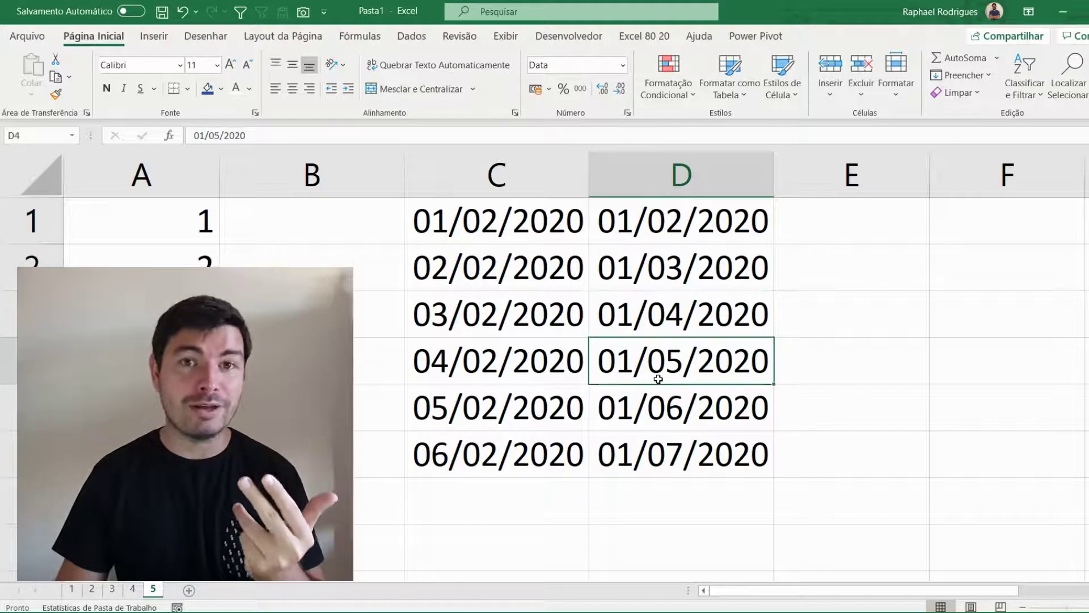
# Copy the date from D1 into E1 and autofit the width of column E.
pyautogui.click(695, 220)
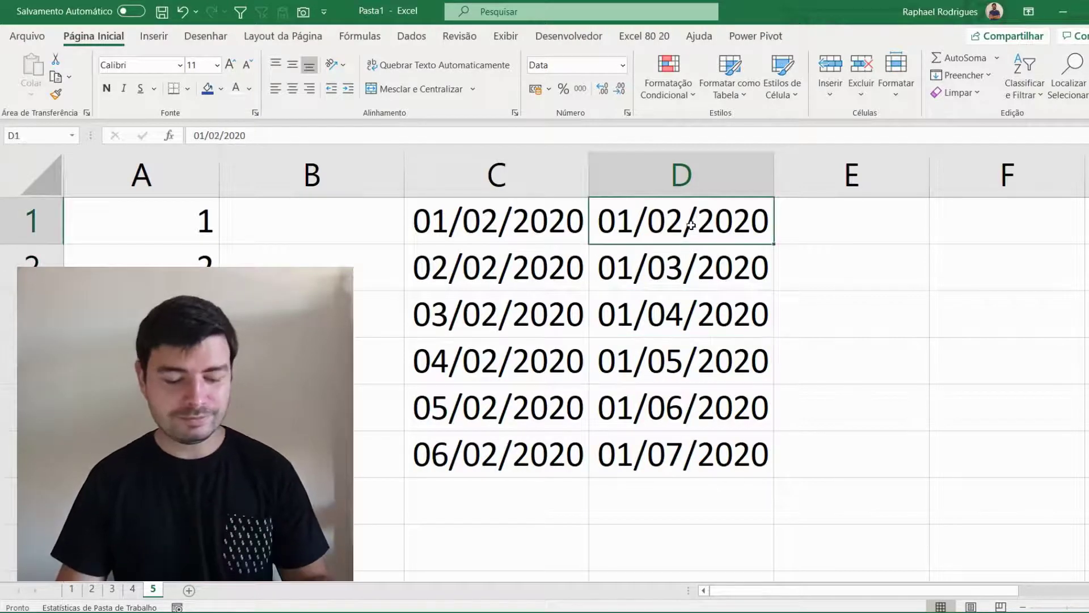
pyautogui.hotkey('ctrl', 'c')
pyautogui.click(825, 217)
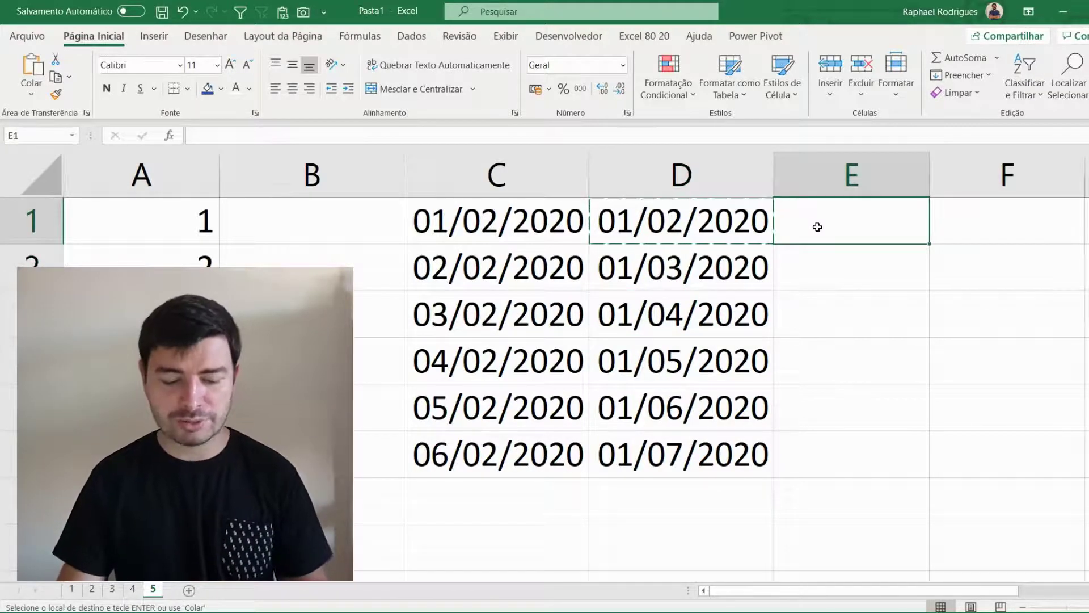
pyautogui.hotkey('ctrl', 'v')
pyautogui.doubleClick(930, 173)
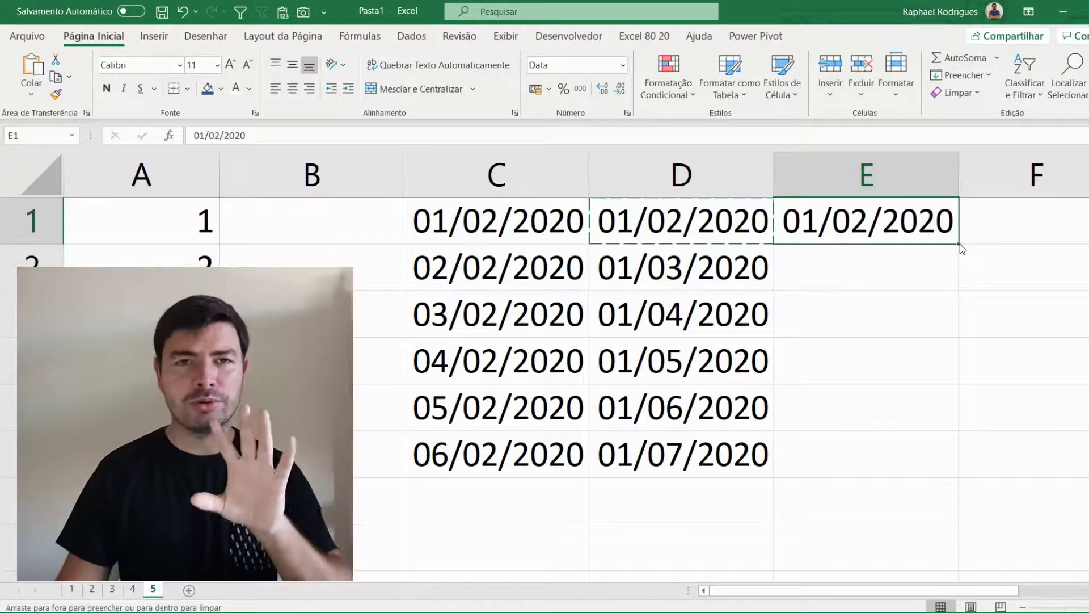
# Fill the date in E1 down to E6 in yearly increments using the Preencher anos option.
pyautogui.moveTo(960, 243); pyautogui.dragTo(919, 471)
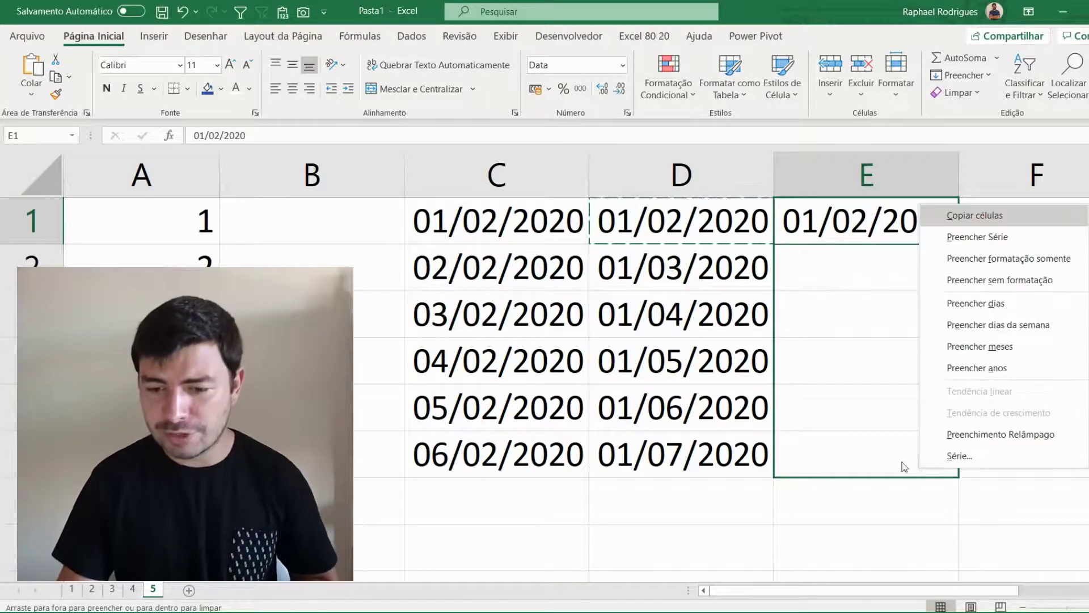
pyautogui.click(953, 368)
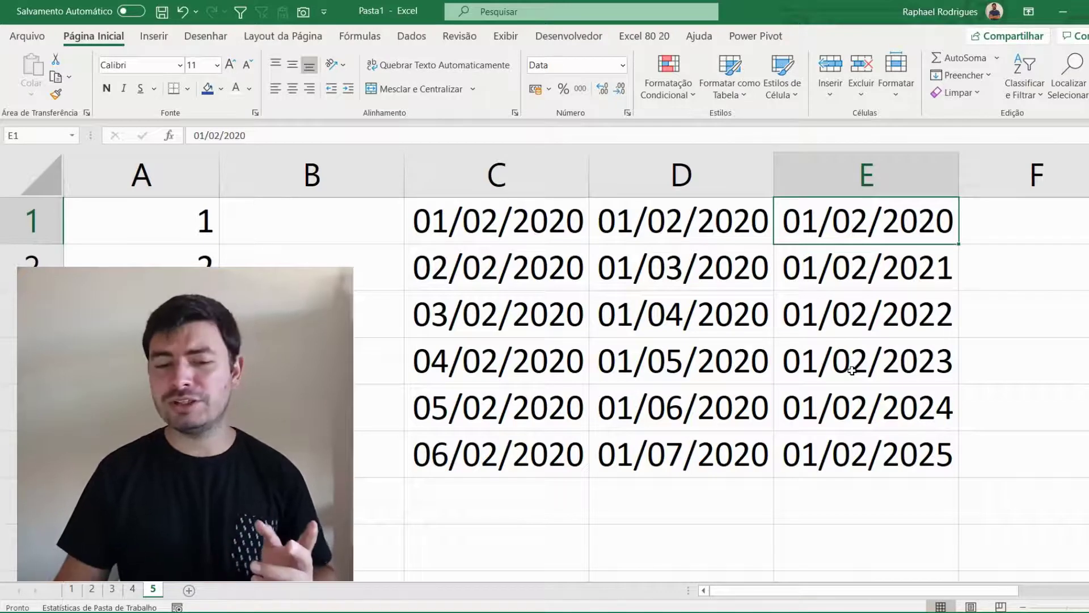
# Review the daily date series in C1:C6 and the monthly dates in column D.
pyautogui.moveTo(468, 230); pyautogui.dragTo(457, 451)
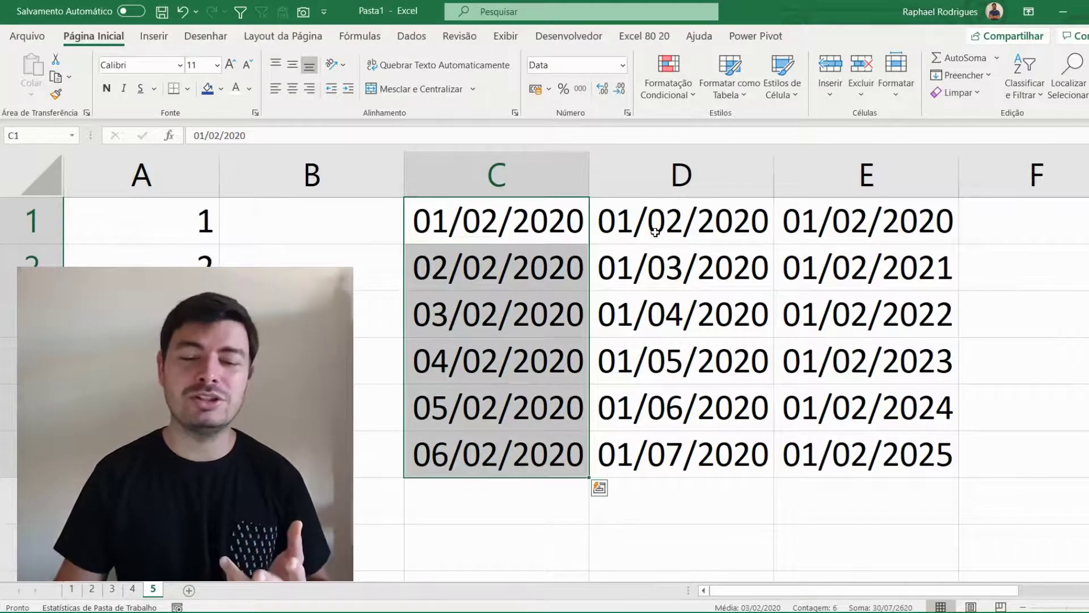
pyautogui.click(673, 222)
pyautogui.click(663, 261)
pyautogui.click(669, 325)
pyautogui.click(663, 352)
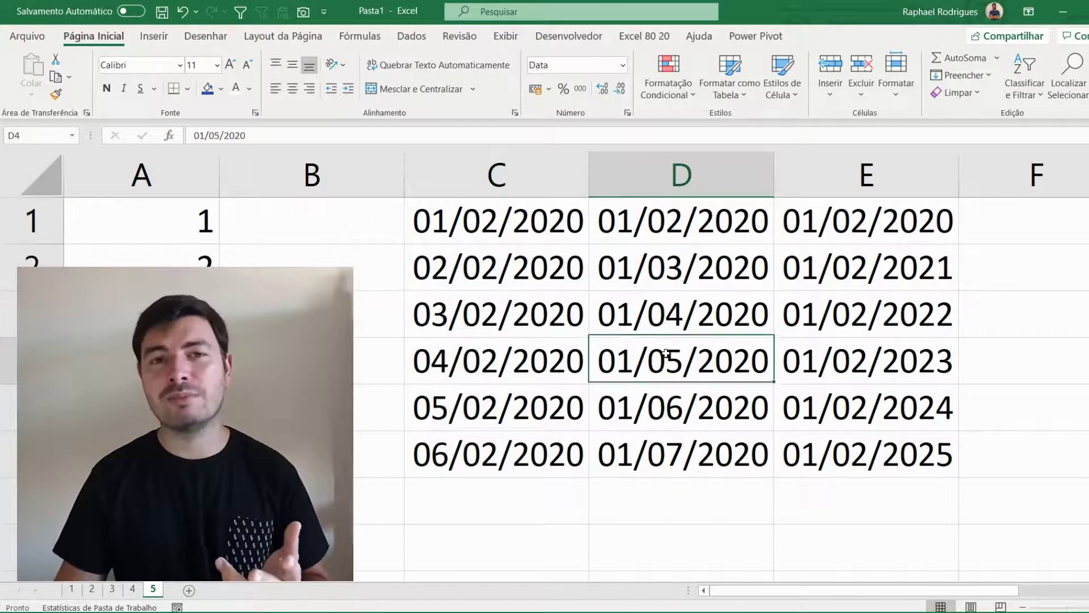
pyautogui.click(667, 229)
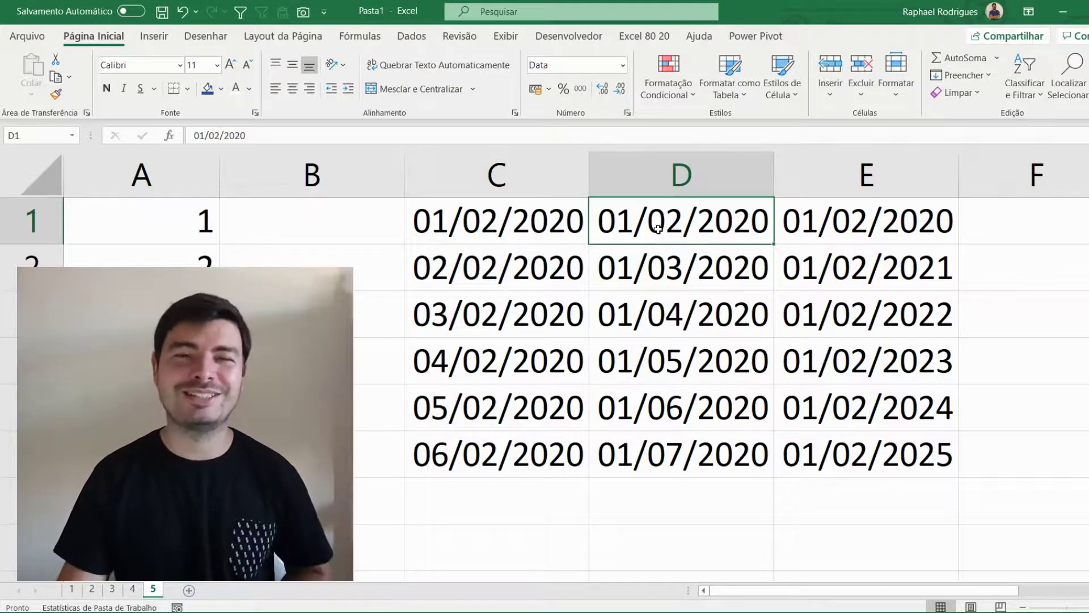